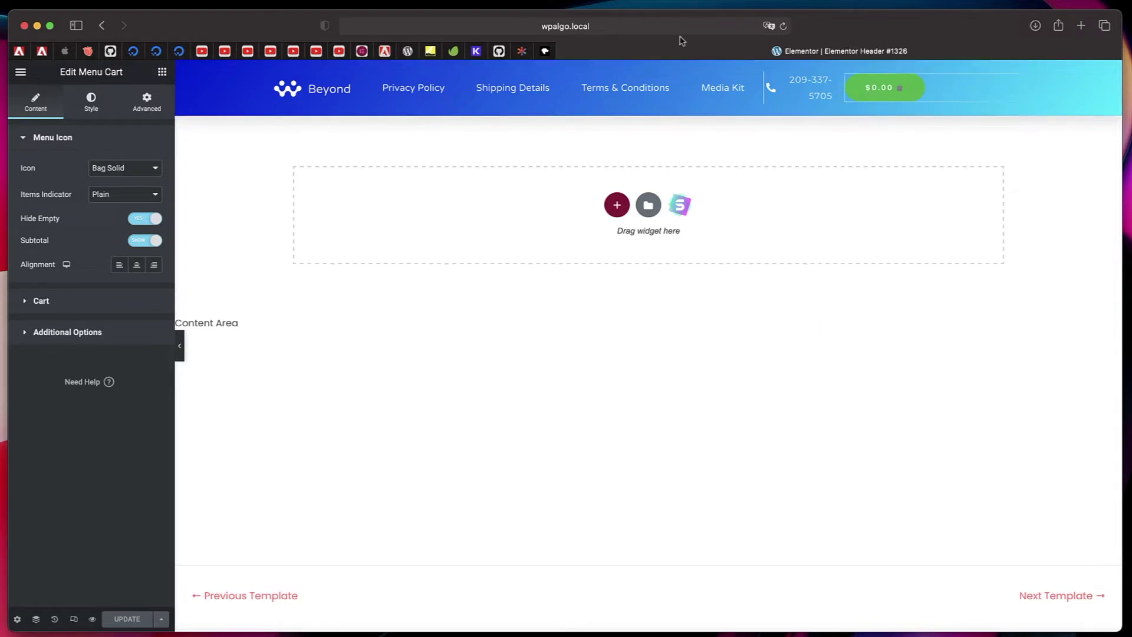
Step: Review the Cart Type options (Side Cart, Mini Cart), then bring up the Ball Cactus page
click(41, 300)
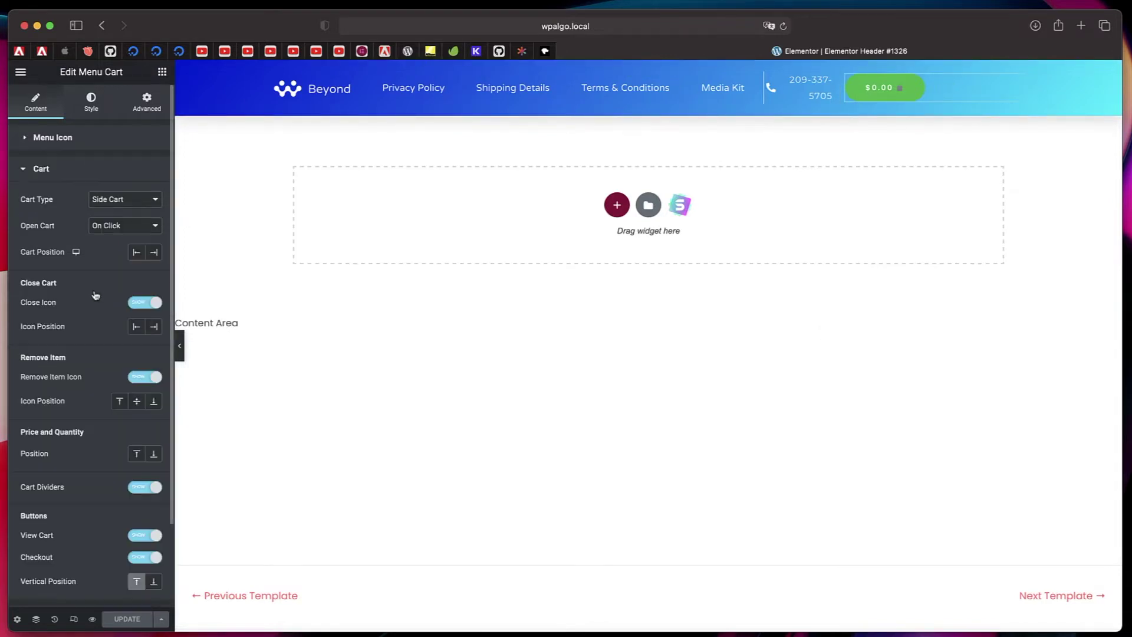
click(128, 201)
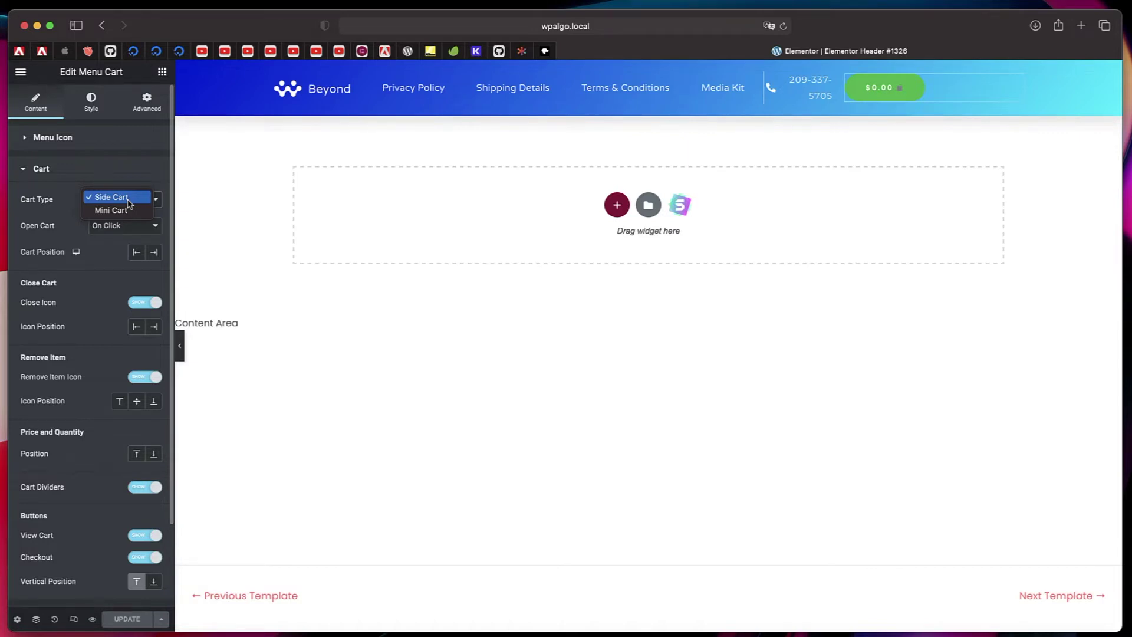
click(129, 198)
click(41, 168)
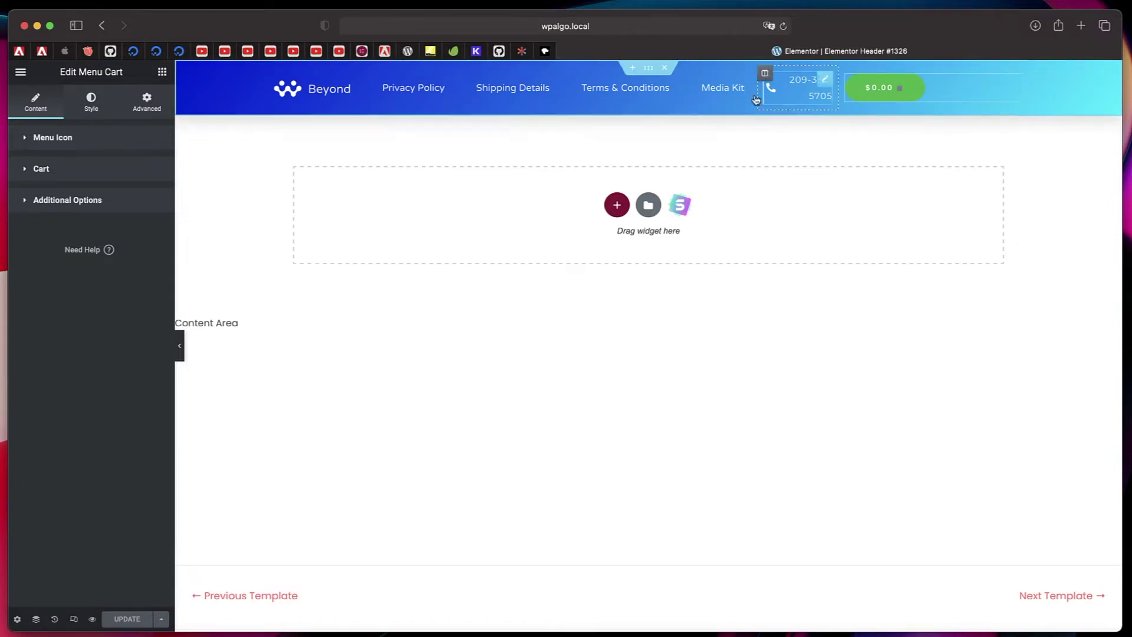
mouse_move(896, 104)
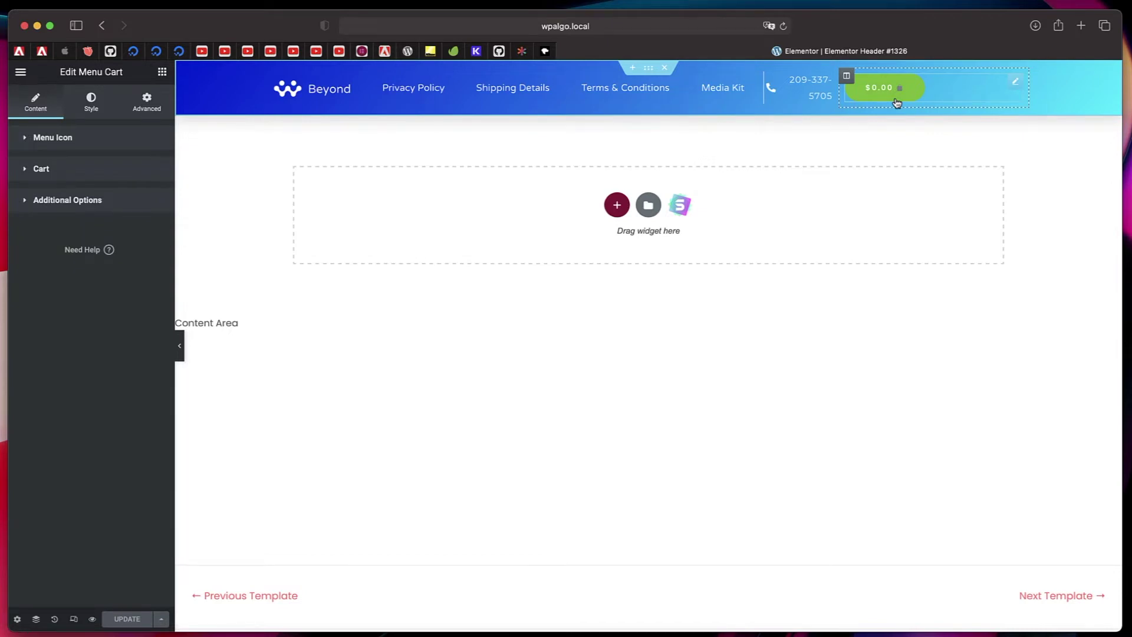
key(ctrl+Tab)
Step: Add Ball Cactus to the cart and confirm it in the $15.00 side cart
click(722, 397)
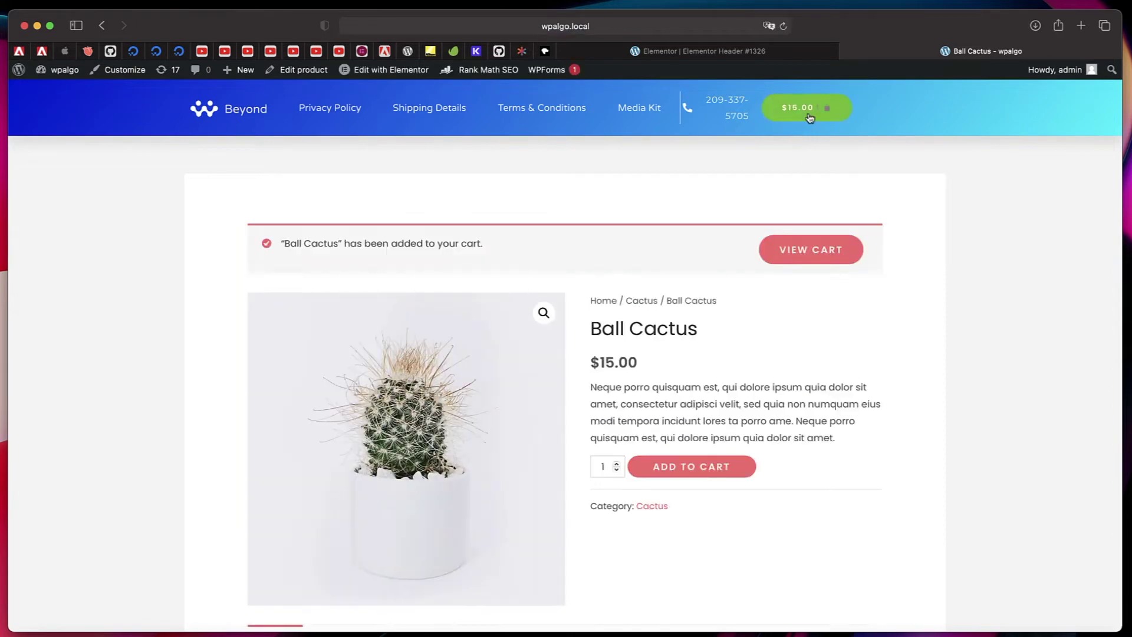
click(807, 108)
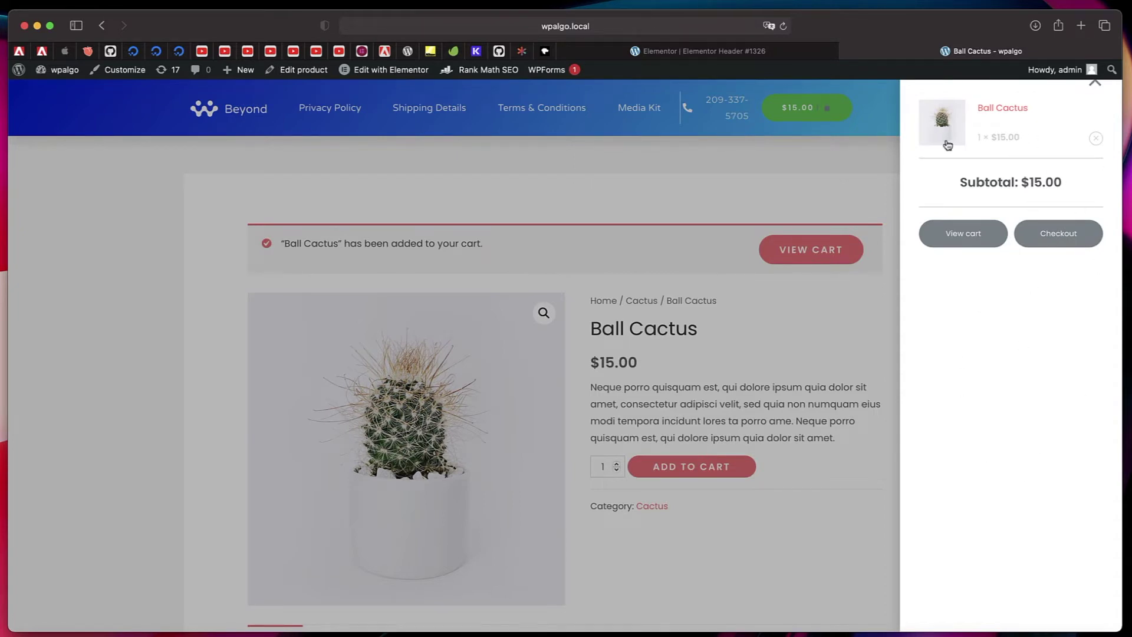
click(786, 51)
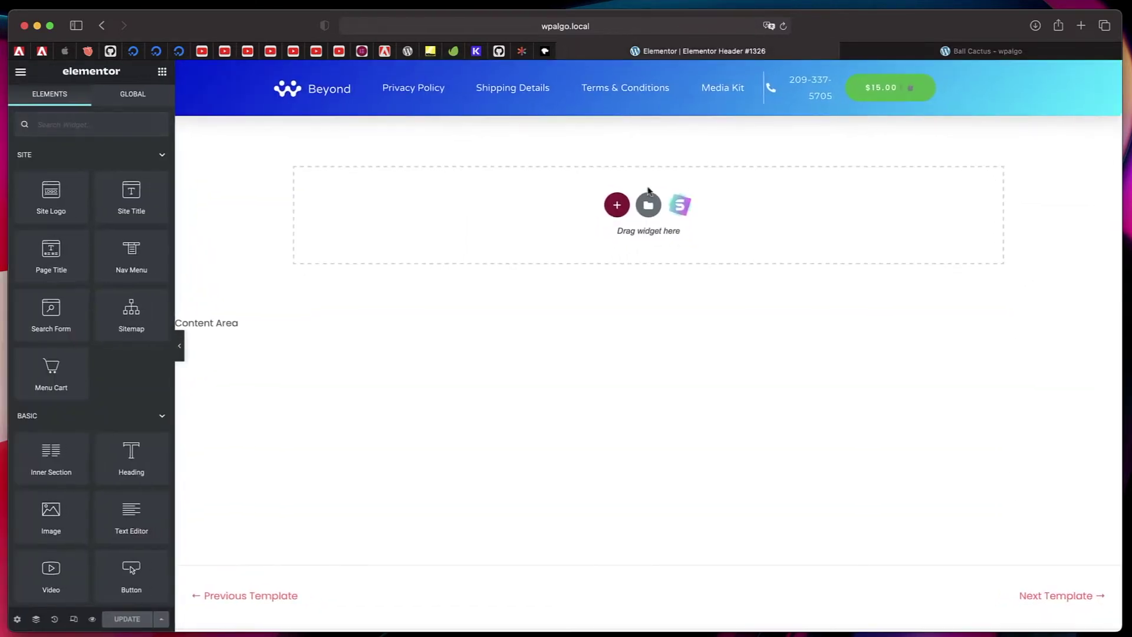
Step: Set the Menu Cart dropdown background to muted green #619365 and update the header
click(977, 90)
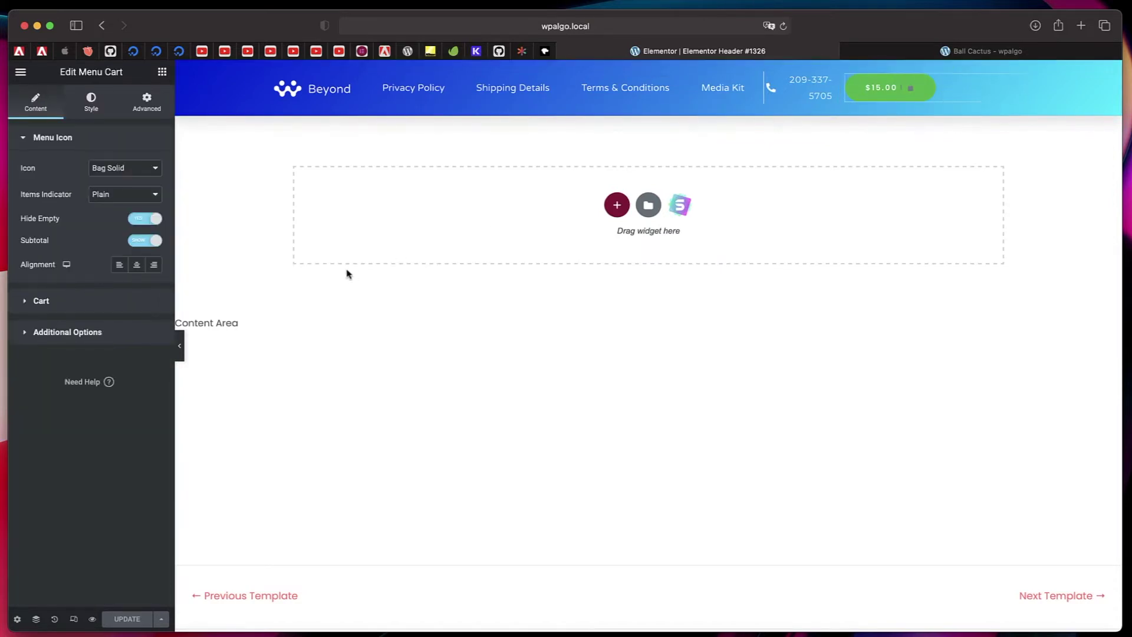
click(90, 102)
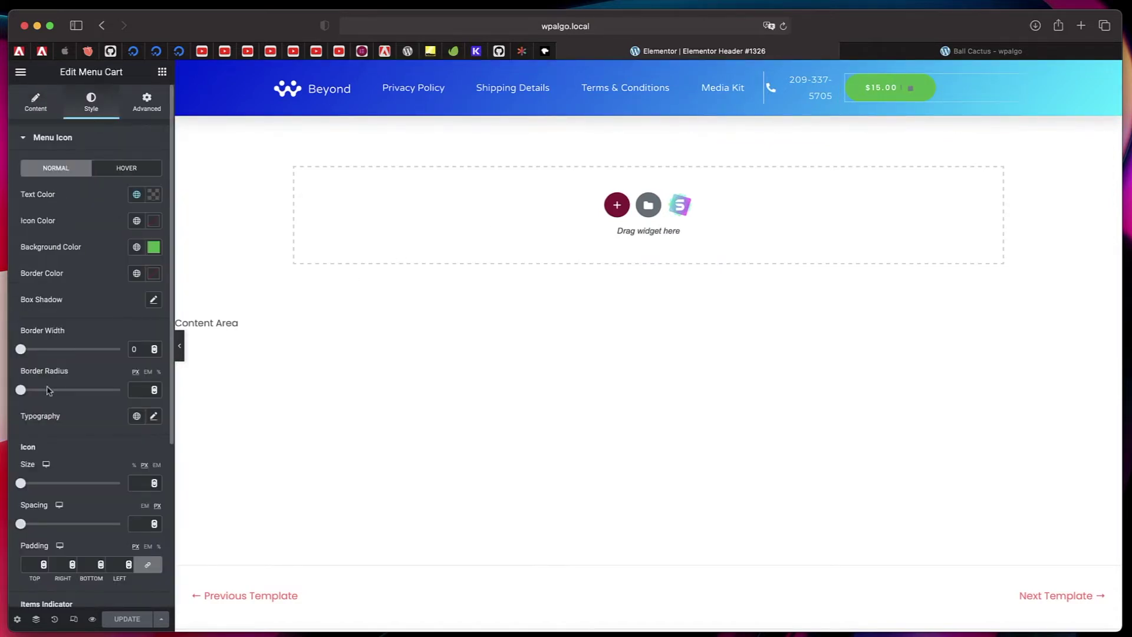
scroll(49, 390, down, 5)
click(60, 425)
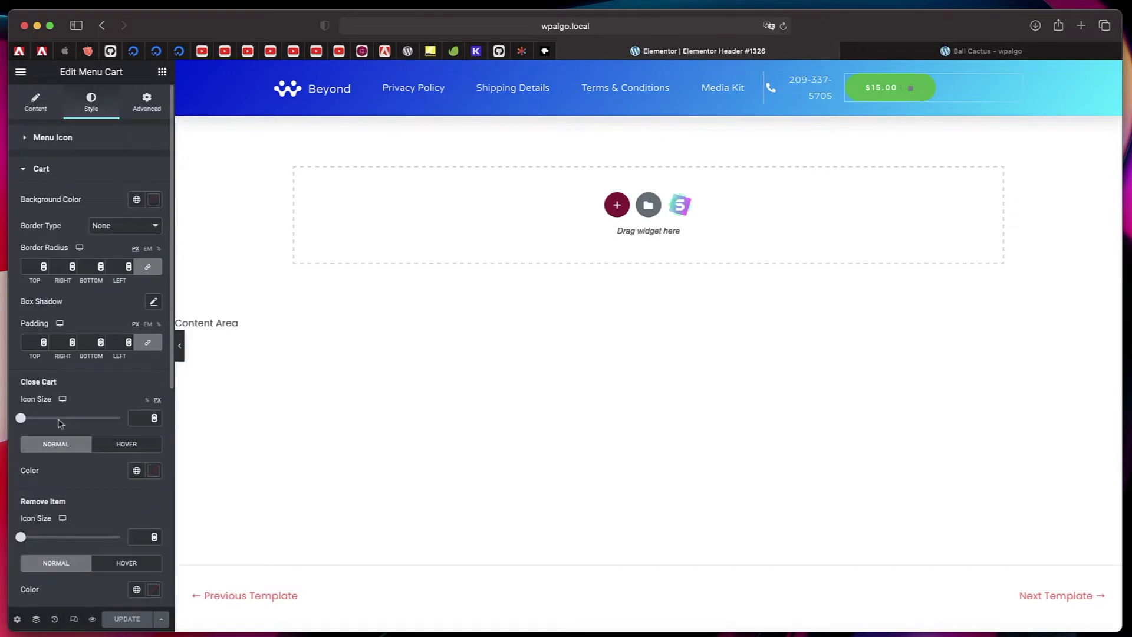
click(154, 199)
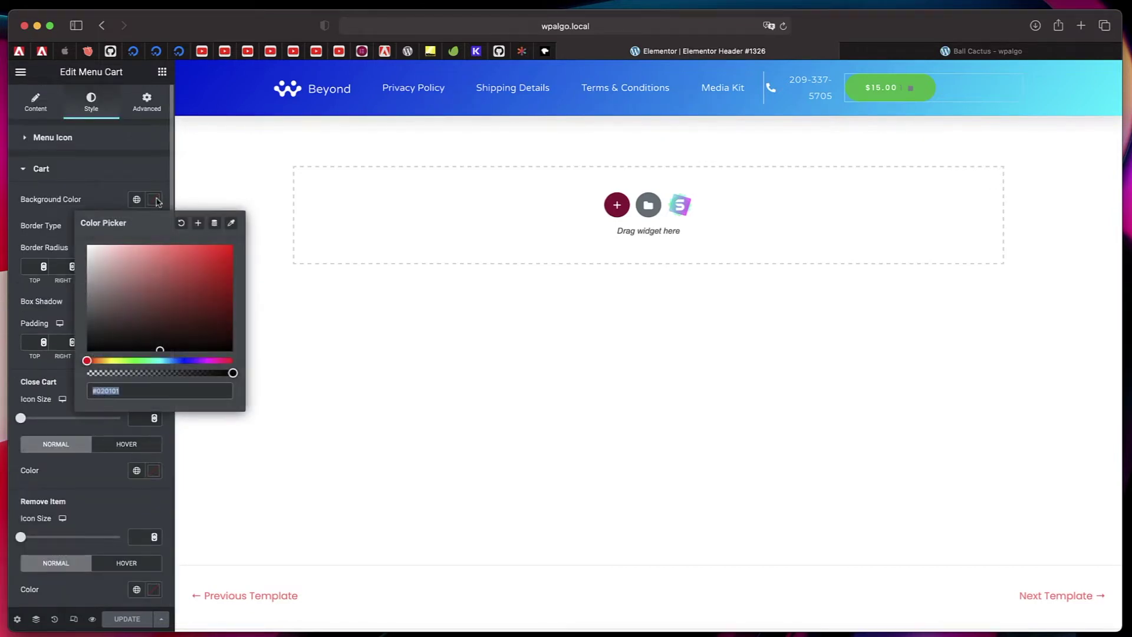
click(158, 260)
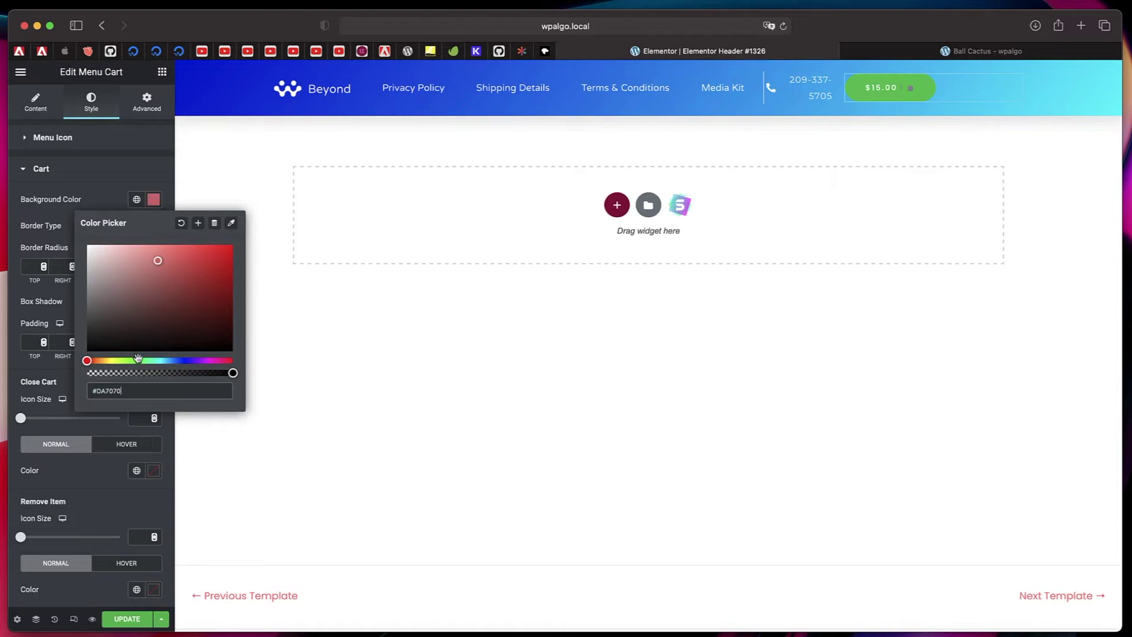
click(137, 361)
click(178, 269)
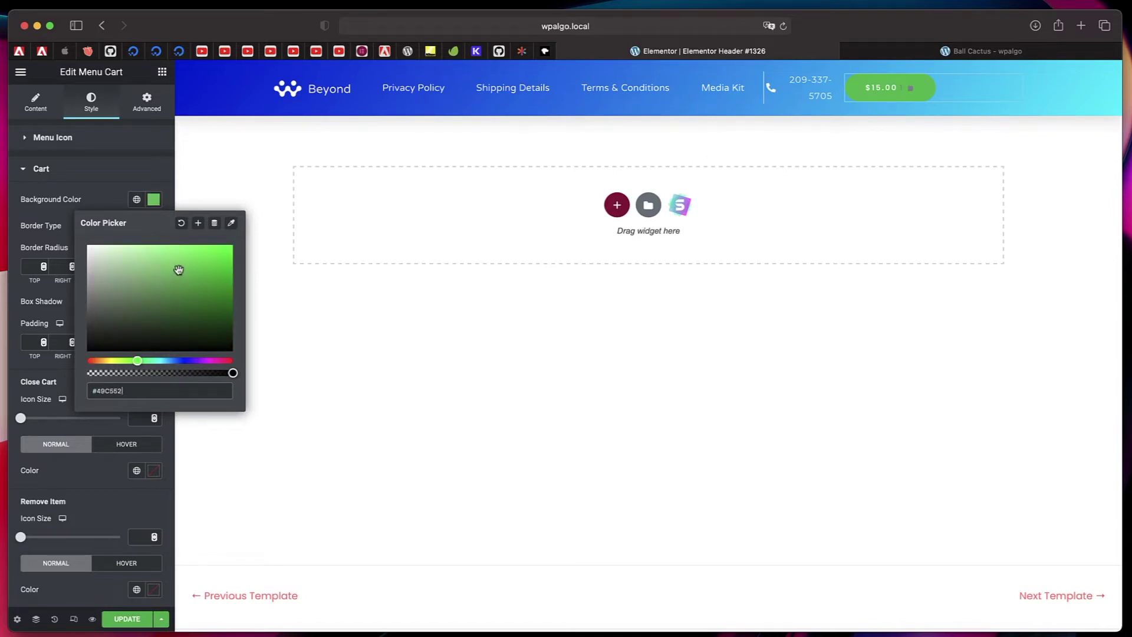
click(136, 289)
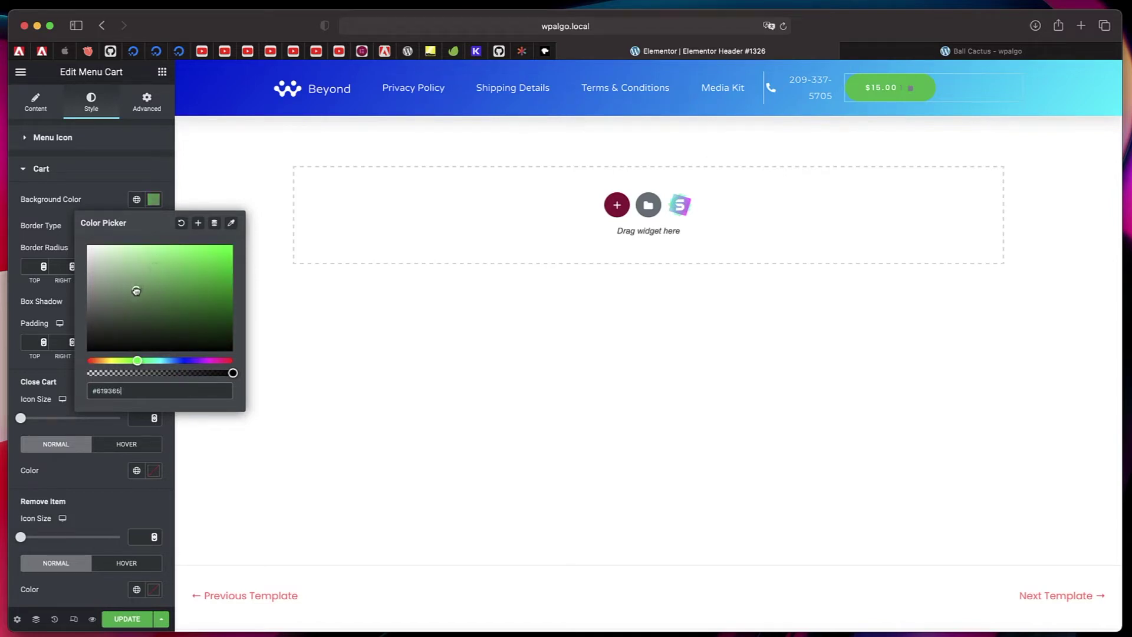
click(128, 618)
Step: Reload the product page for a second Ball Cactus and view the green $30.00 side cart
click(982, 51)
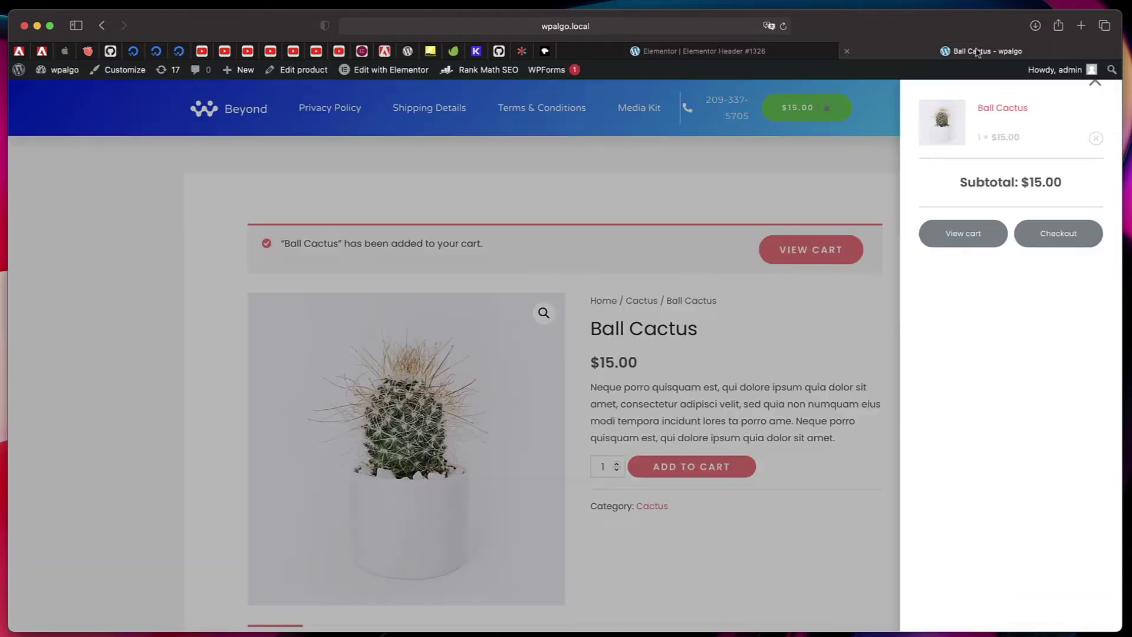
click(783, 26)
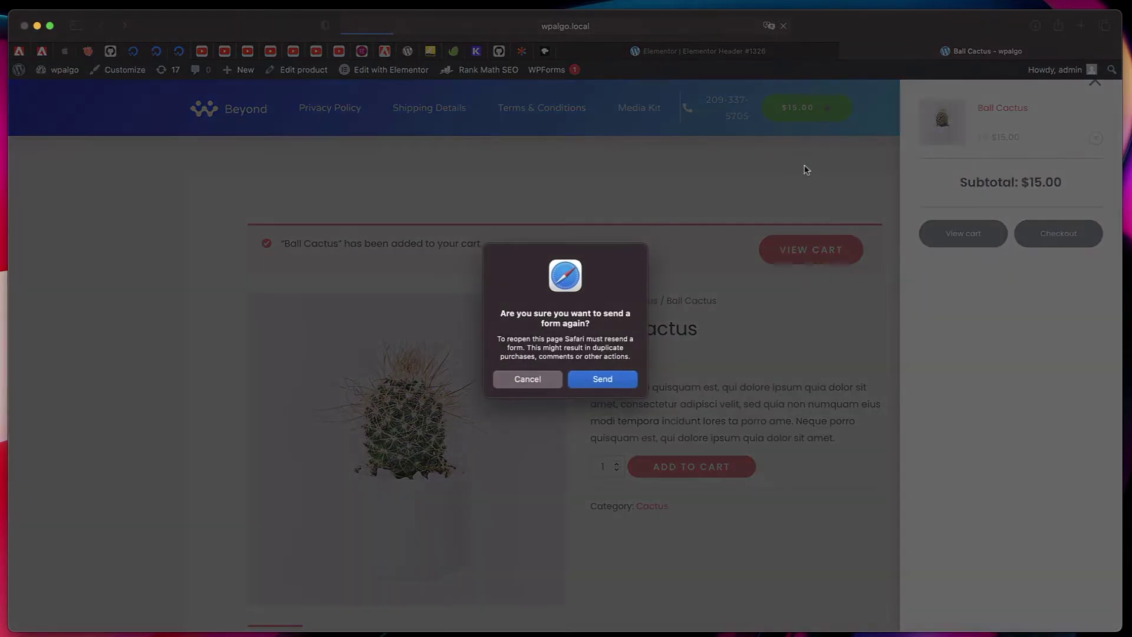
click(598, 379)
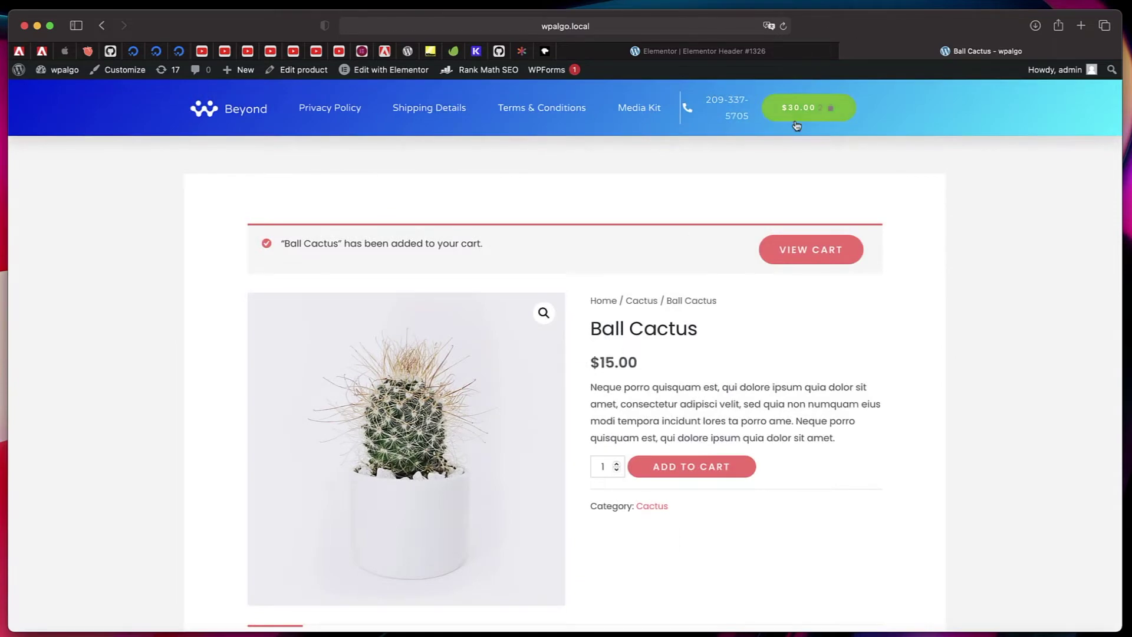
click(799, 109)
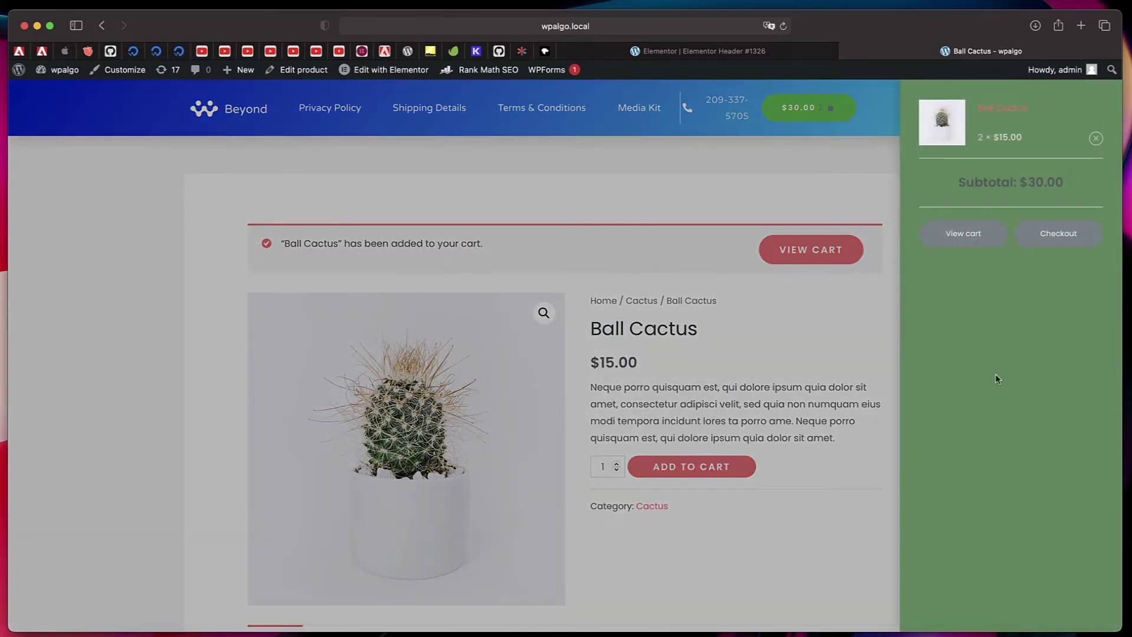
Step: Set the cart's product title colour to blue global Saved Color #5 and update the header
click(743, 52)
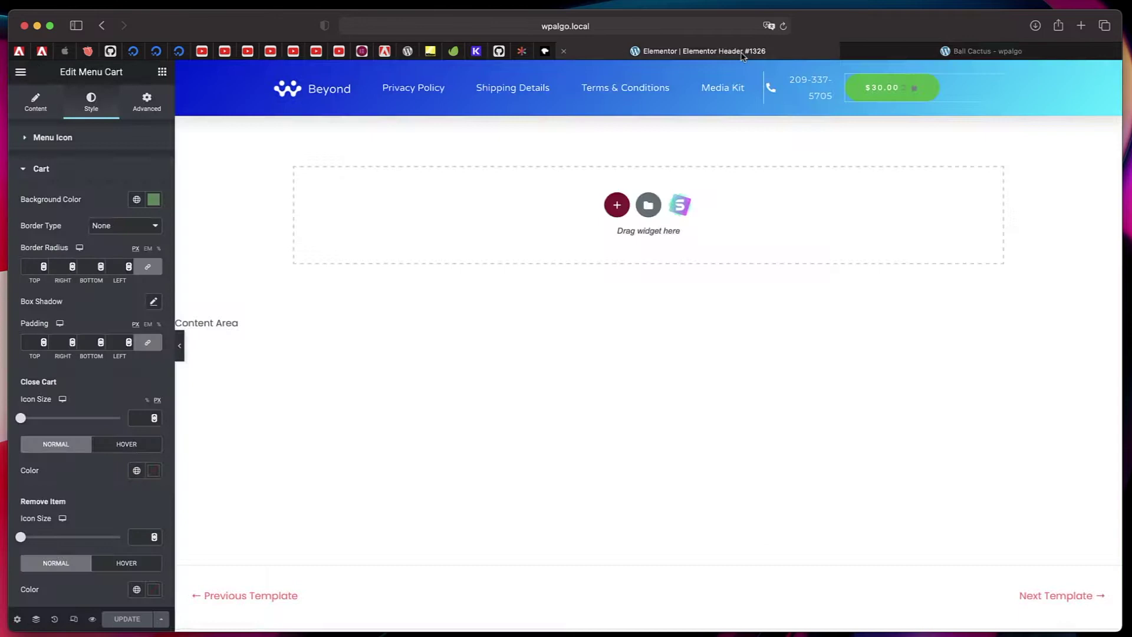
scroll(114, 398, down, 3)
scroll(114, 416, down, 3)
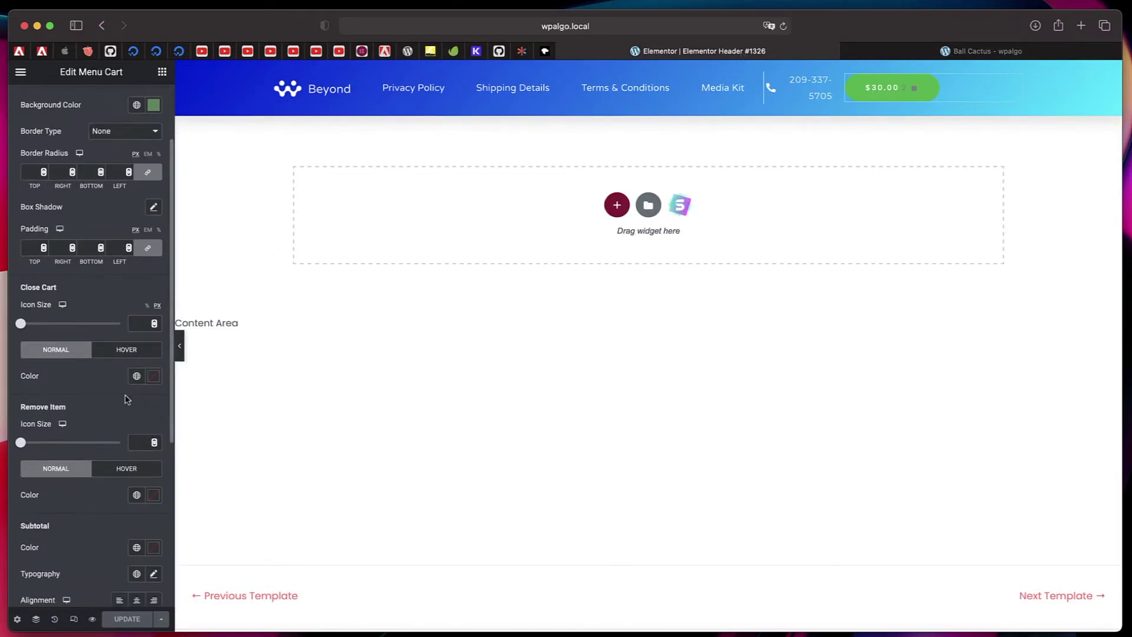
scroll(113, 431, down, 2)
scroll(113, 431, down, 4)
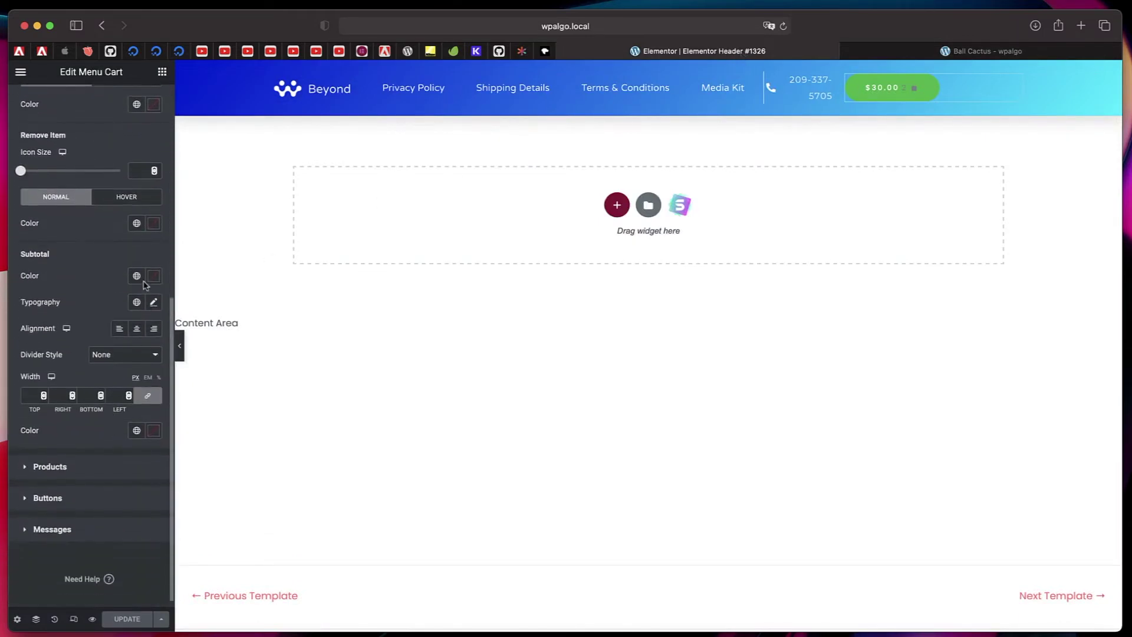
click(80, 476)
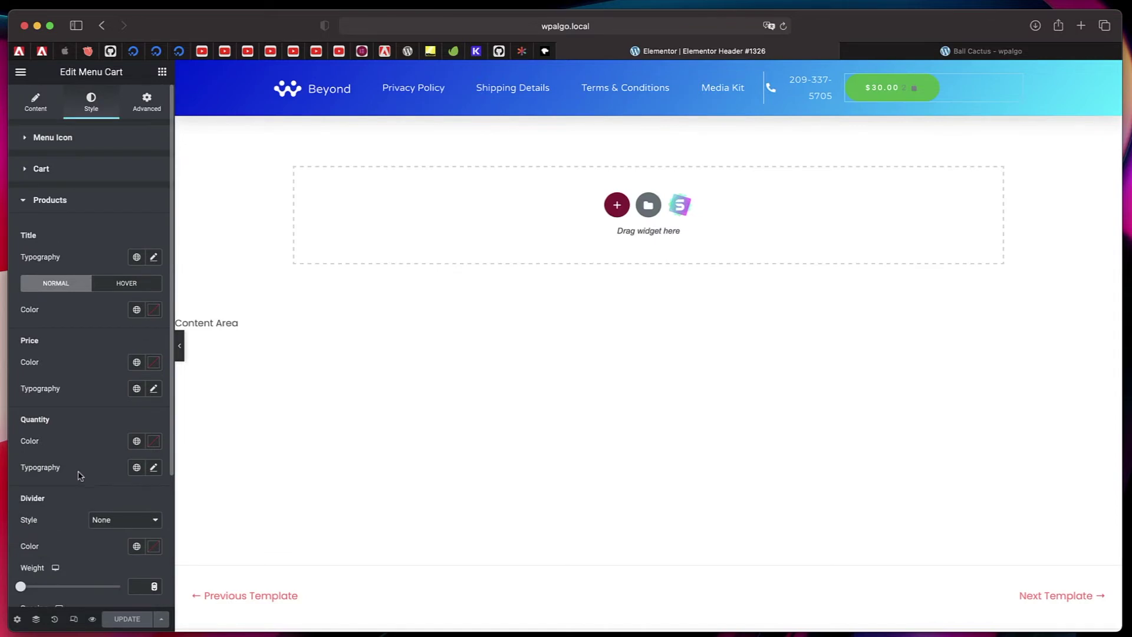
click(137, 311)
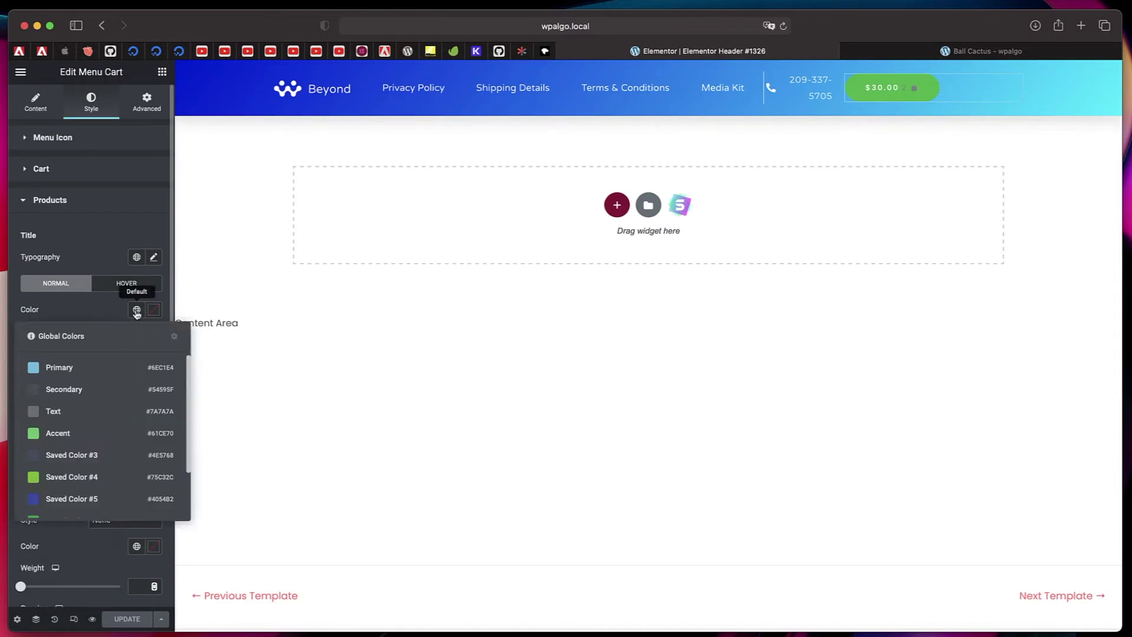
click(70, 499)
click(132, 620)
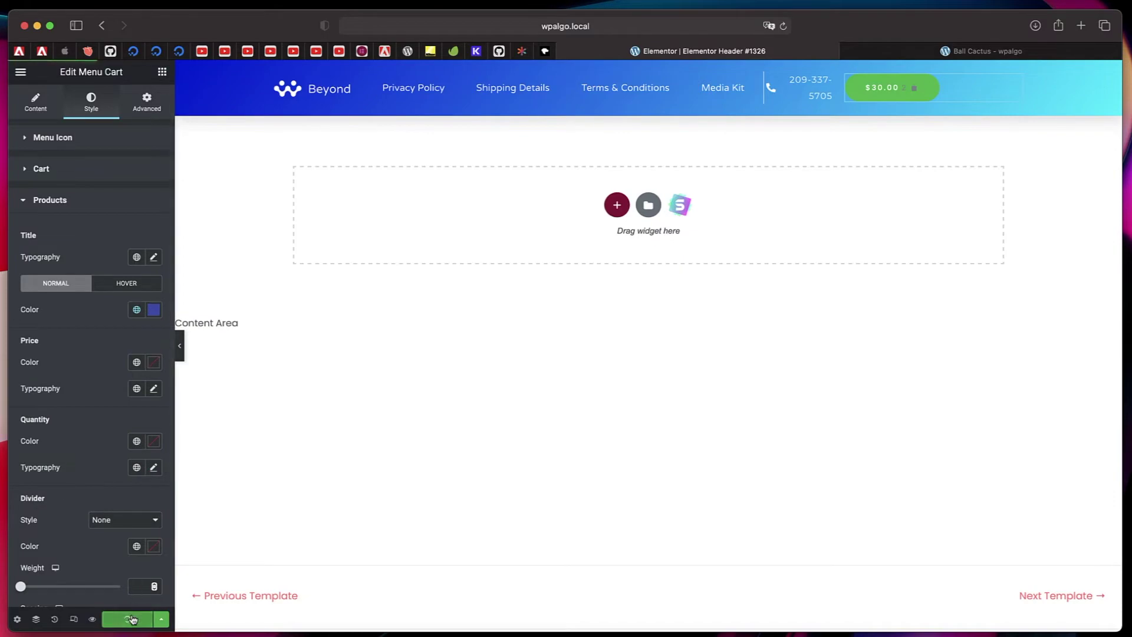
Step: Reload the product page for a third Ball Cactus and check the blue titles in the $45.00 cart
click(981, 51)
click(784, 25)
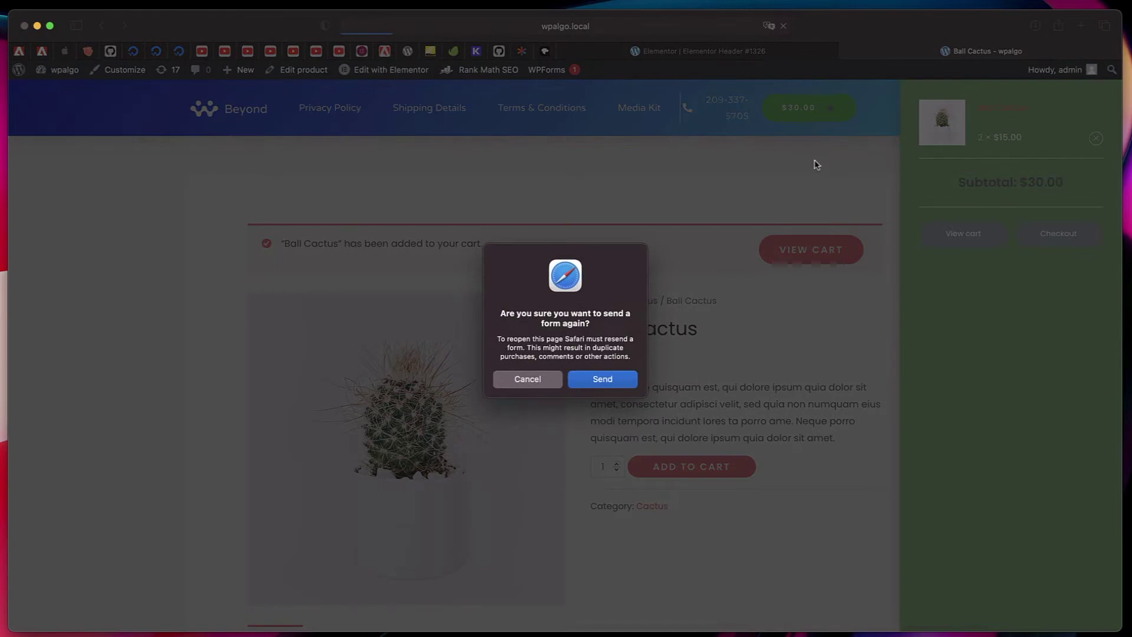
click(618, 380)
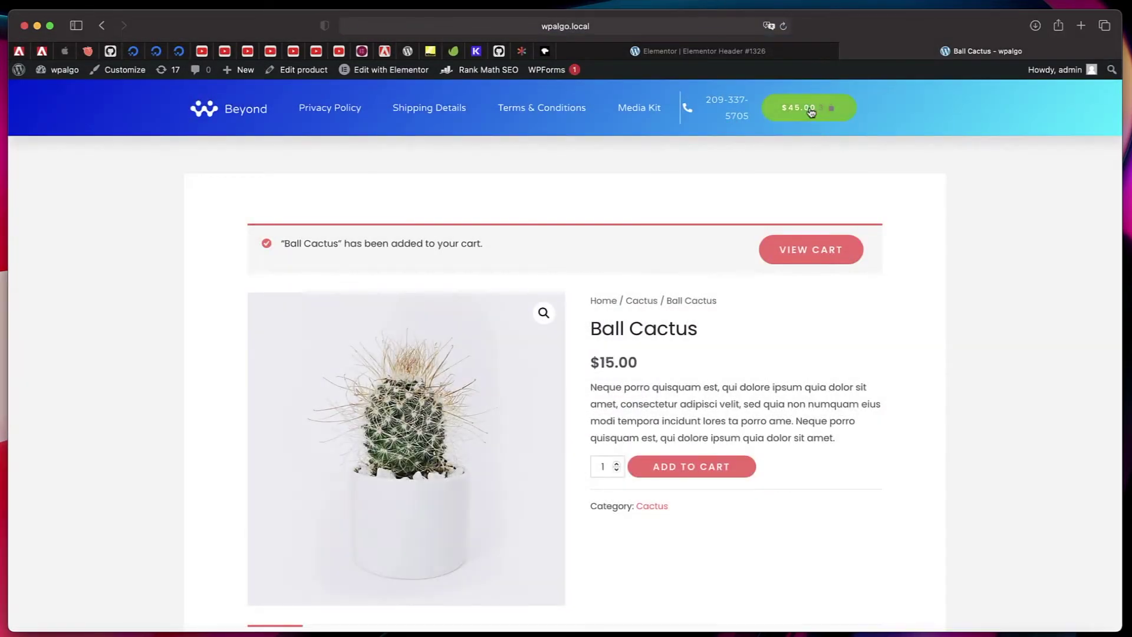
click(809, 109)
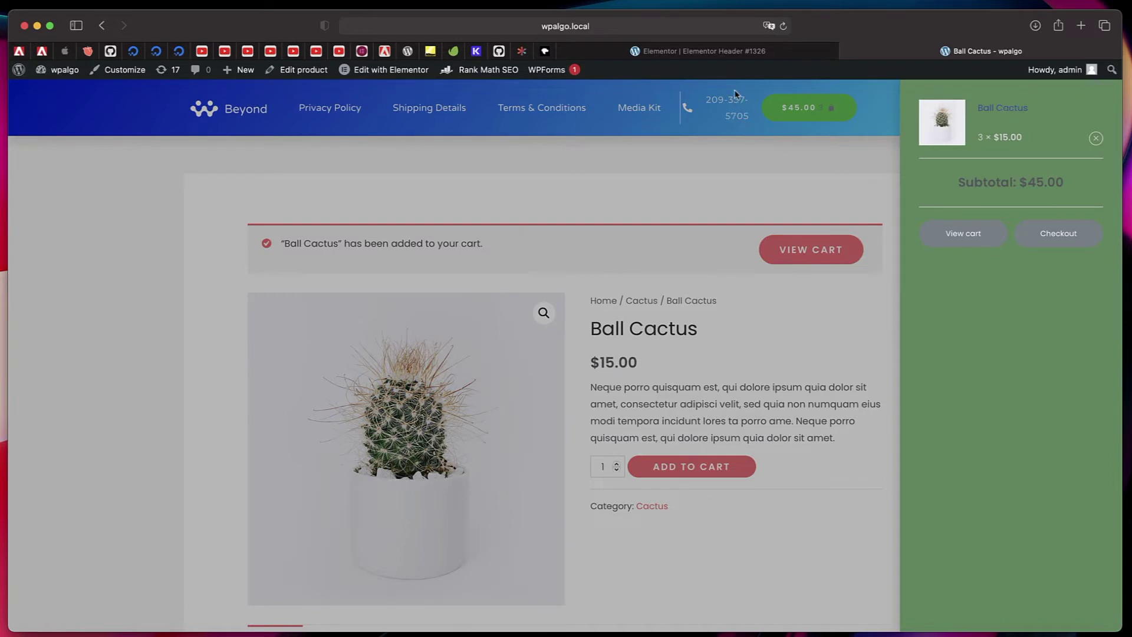
click(704, 50)
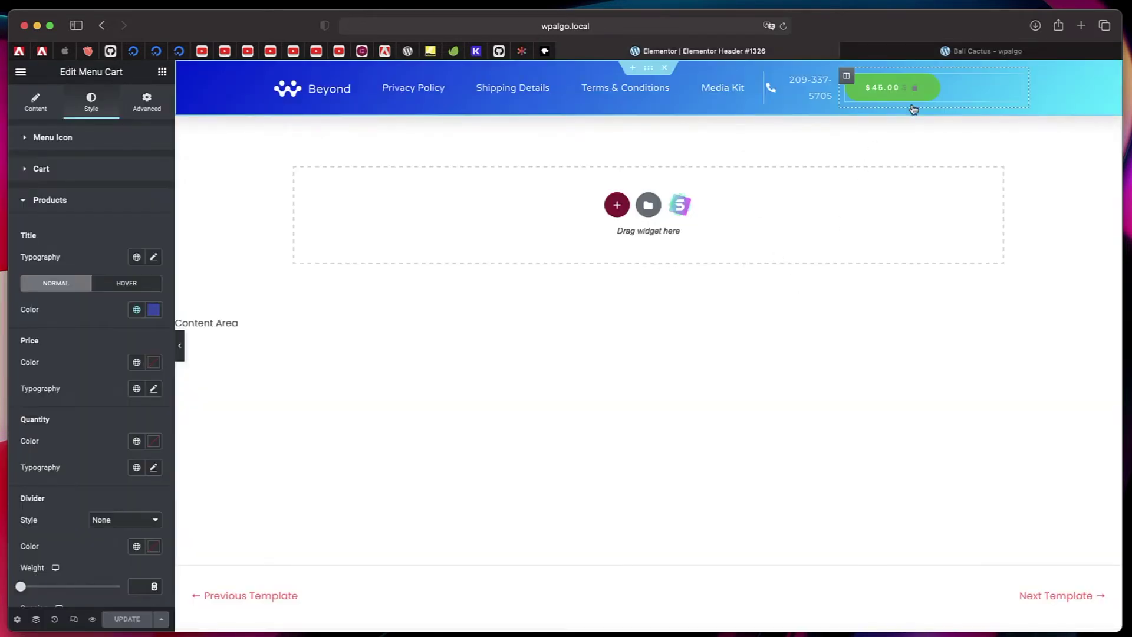
Step: Preview the green cart with blue titles, then reopen the Menu Cart's content settings
click(924, 89)
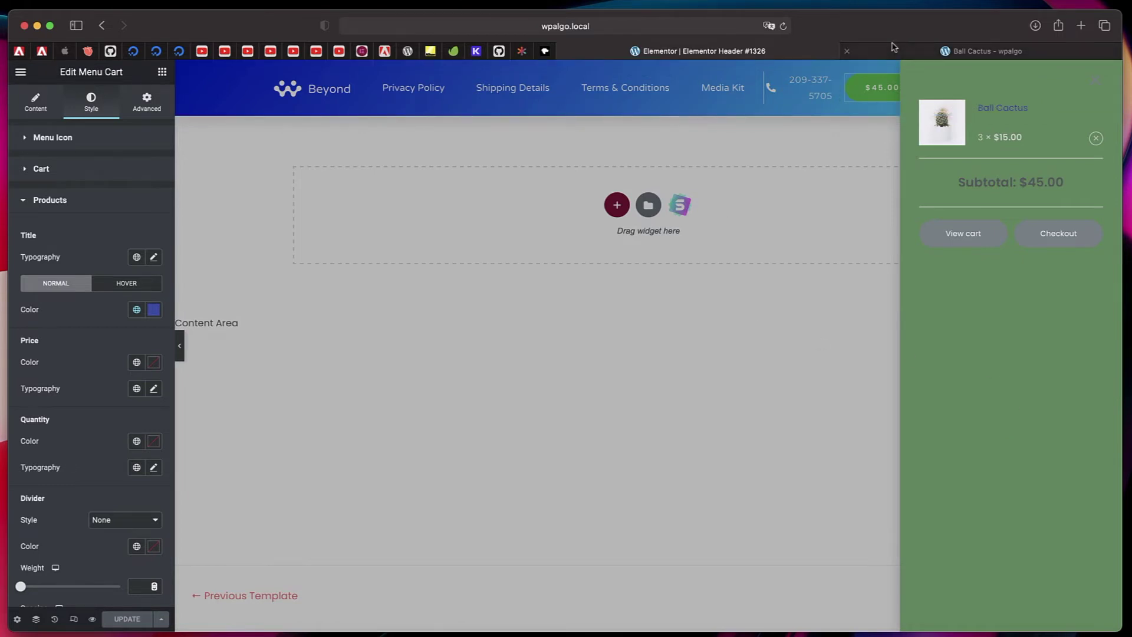
click(955, 50)
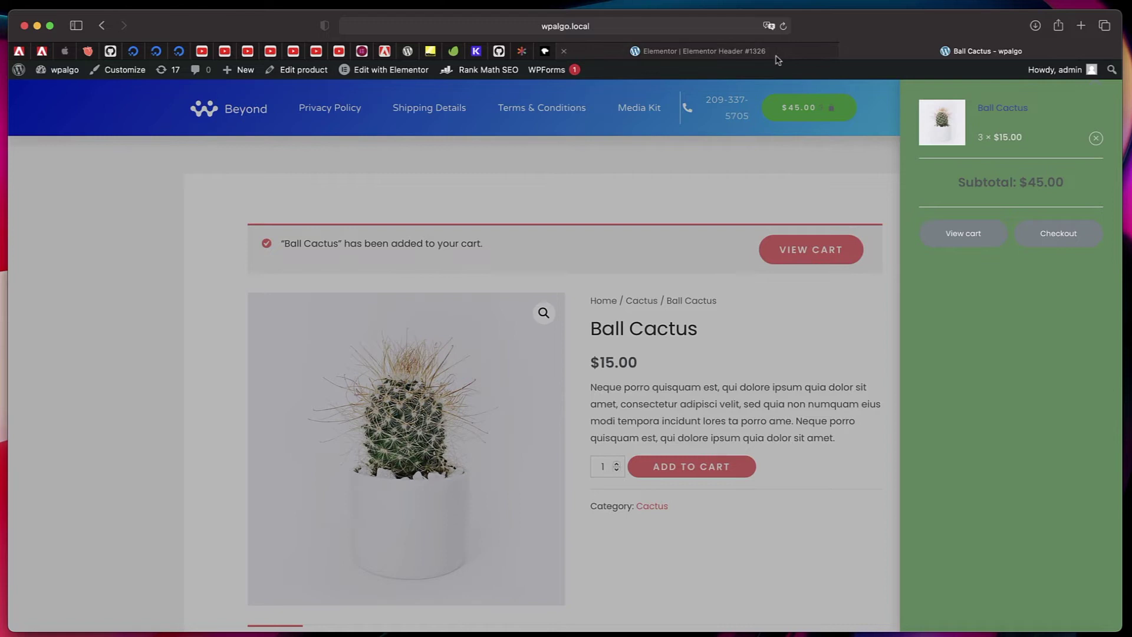
click(704, 50)
click(49, 200)
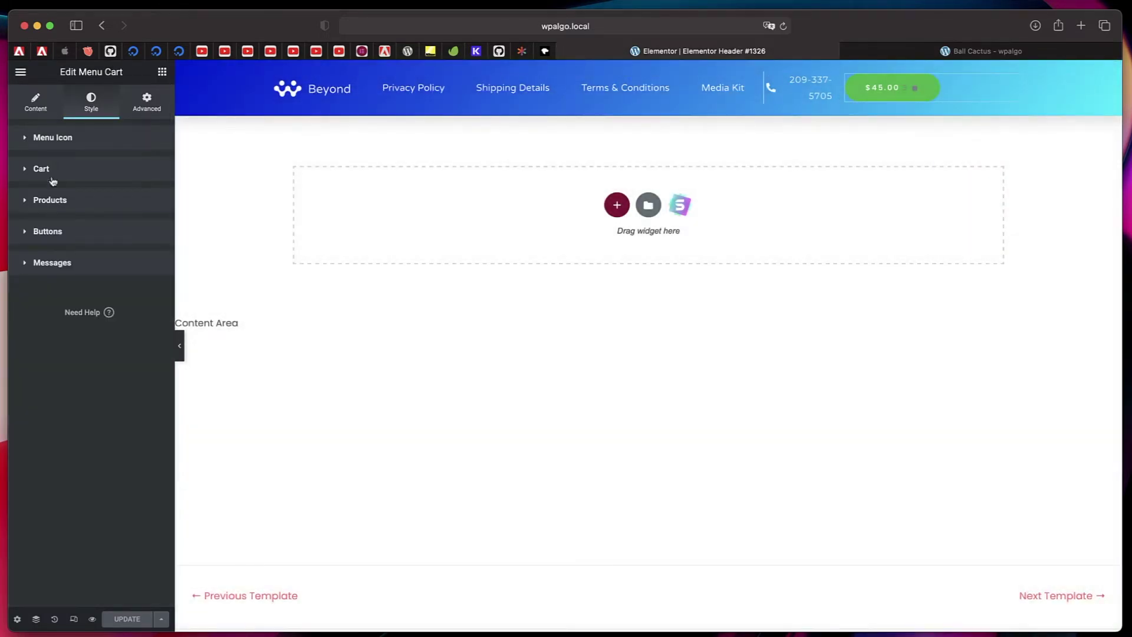
click(51, 172)
click(69, 167)
Step: Change the Cart Type to Mini Cart, keep it opening on click, and update the header
click(36, 102)
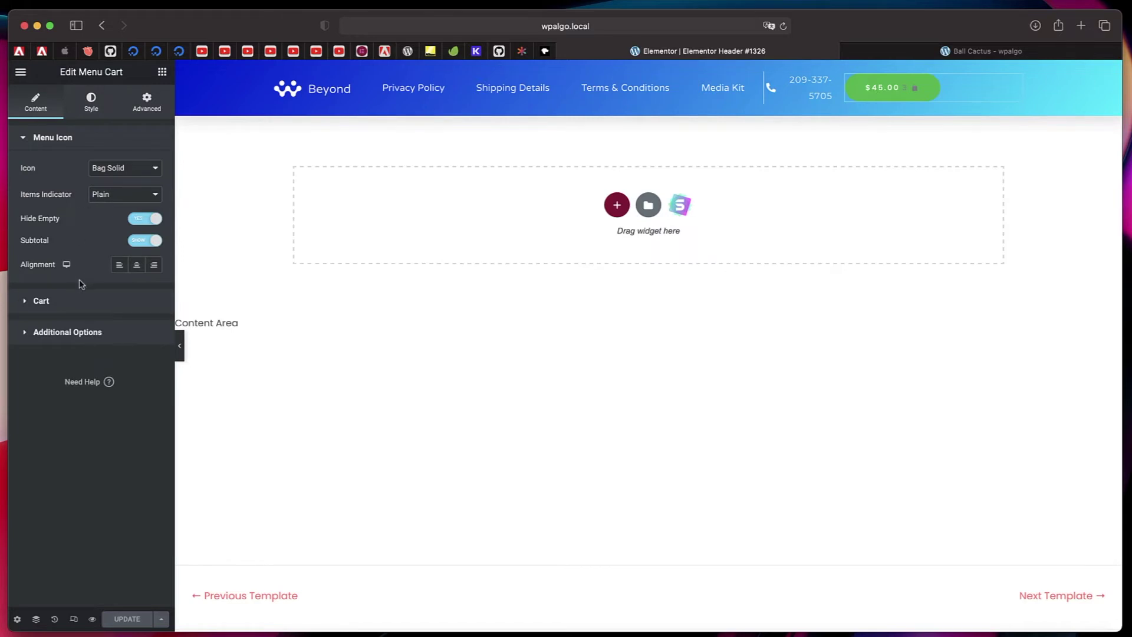
click(41, 299)
click(124, 198)
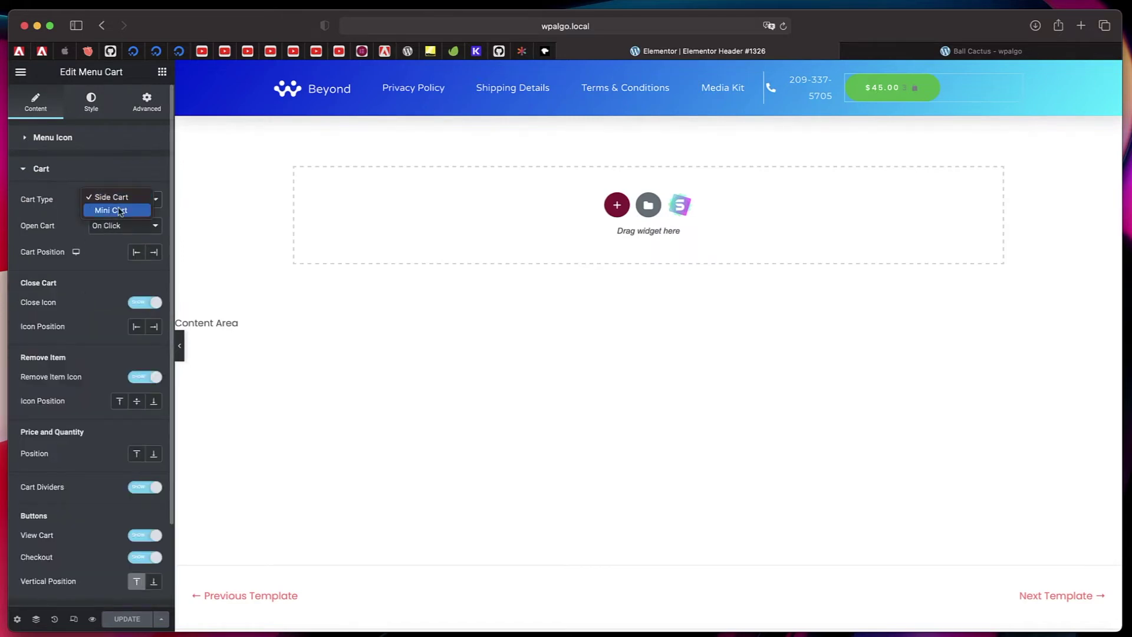
click(113, 210)
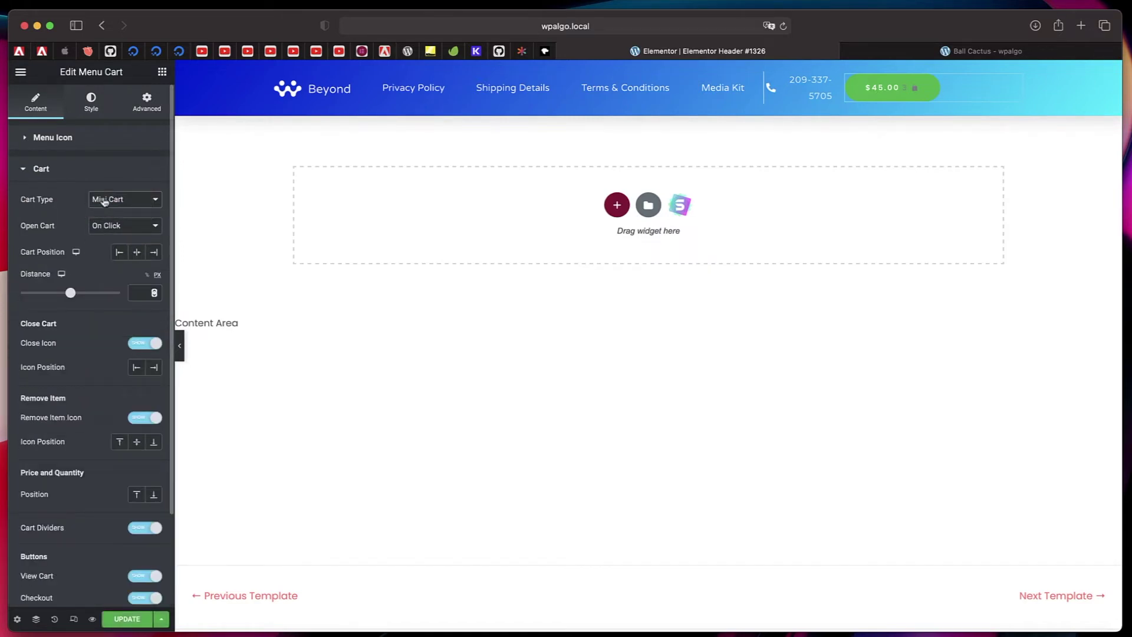
click(115, 226)
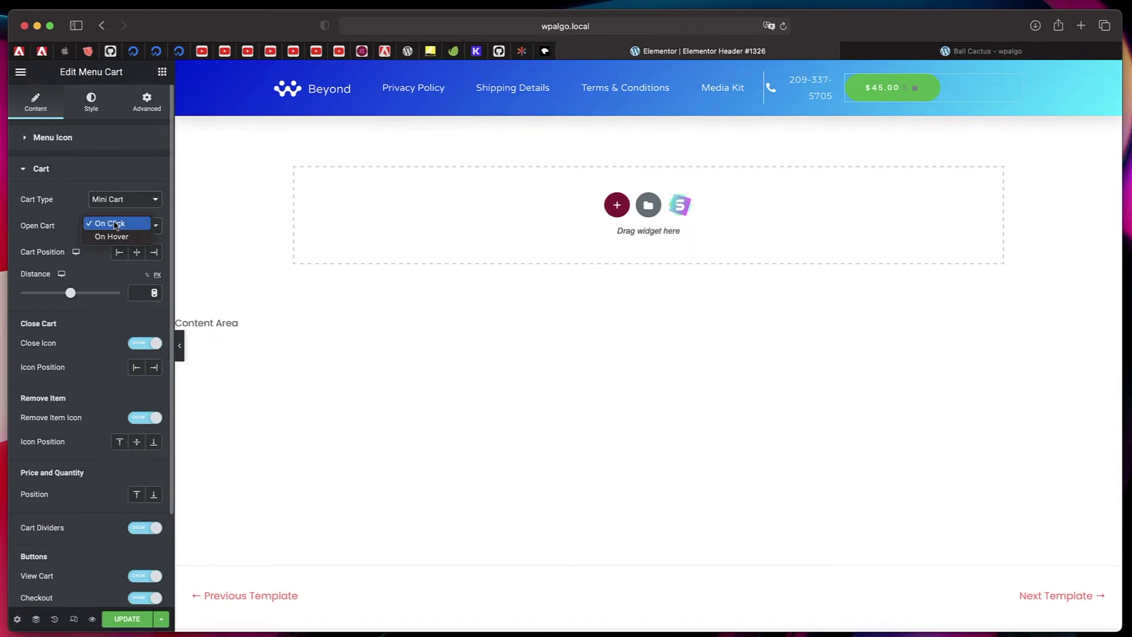
click(90, 169)
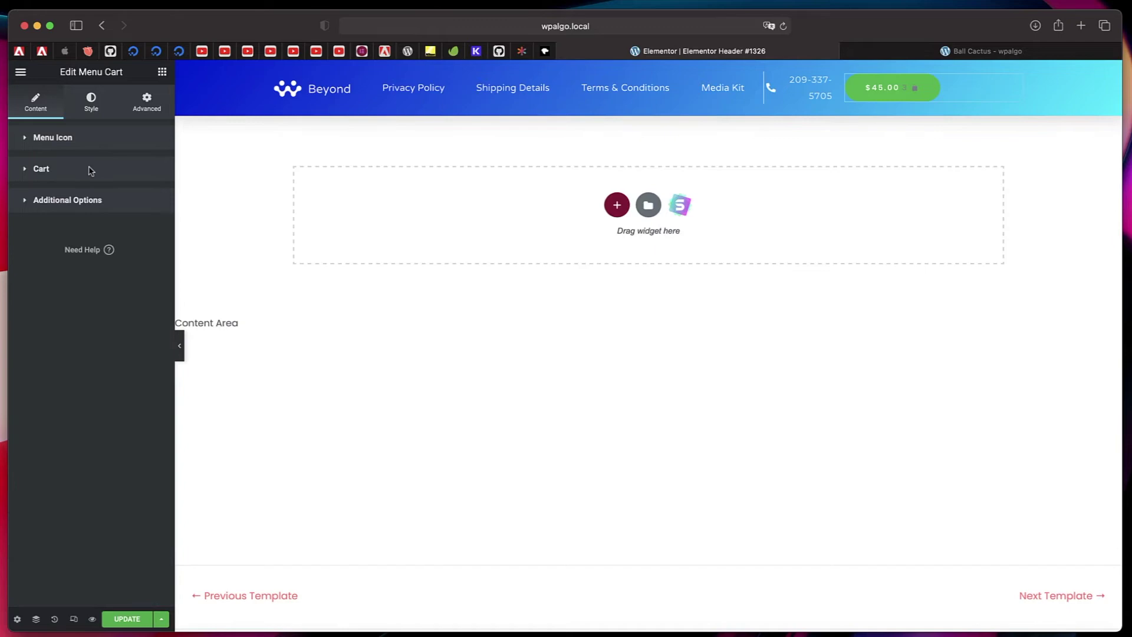
click(127, 618)
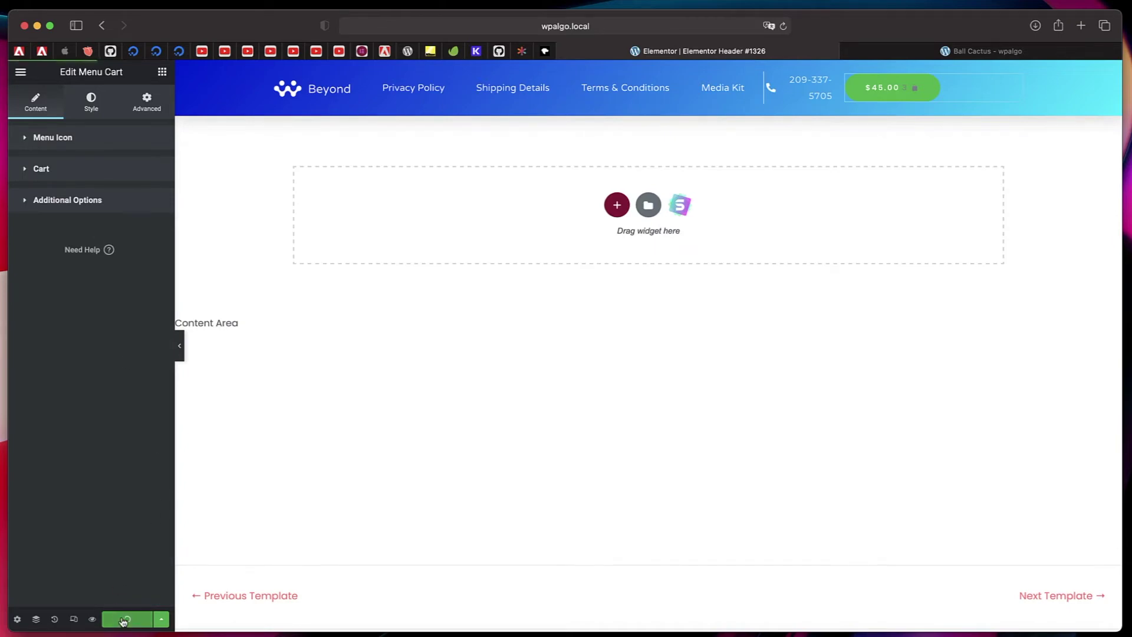
Step: Reload the product page for a fourth Ball Cactus and check the green $60.00 Mini Cart dropdown
click(986, 51)
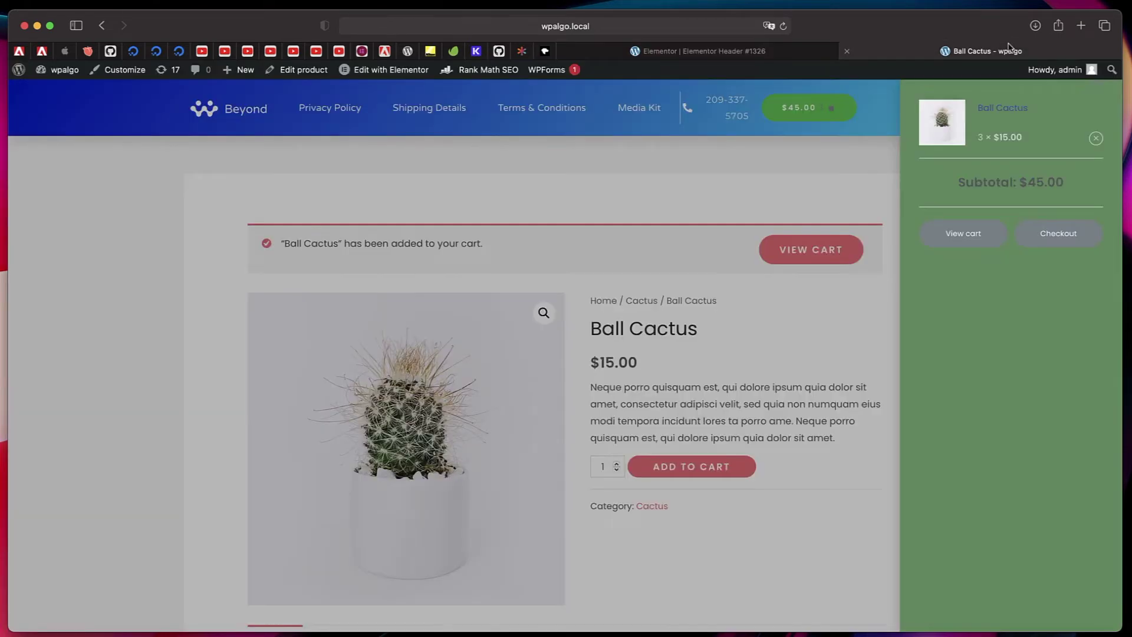
click(783, 25)
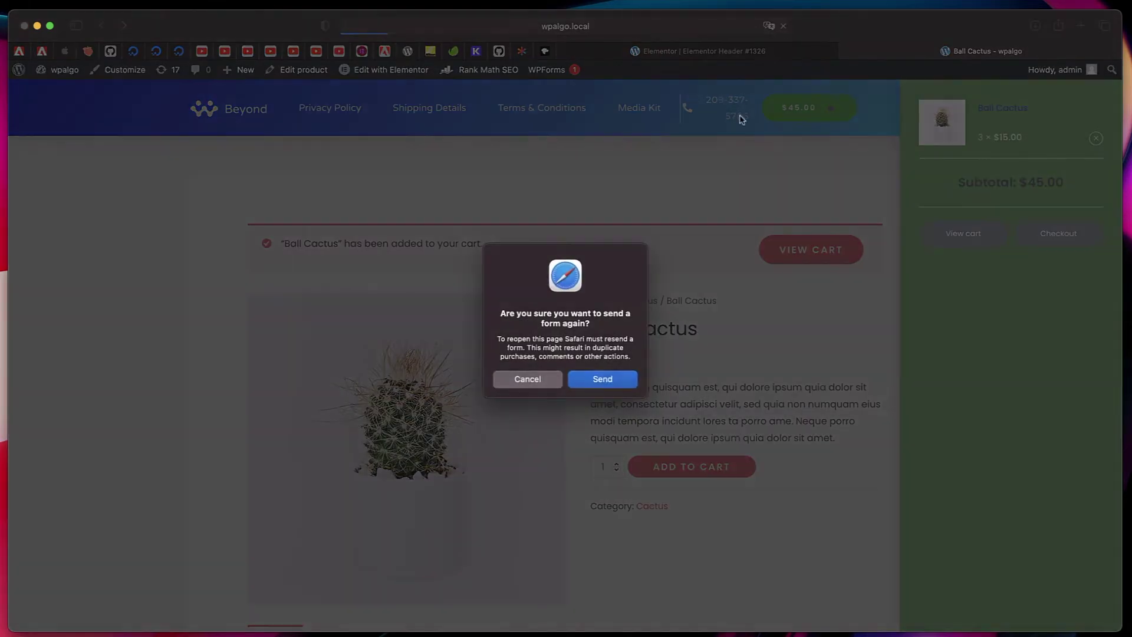
click(608, 380)
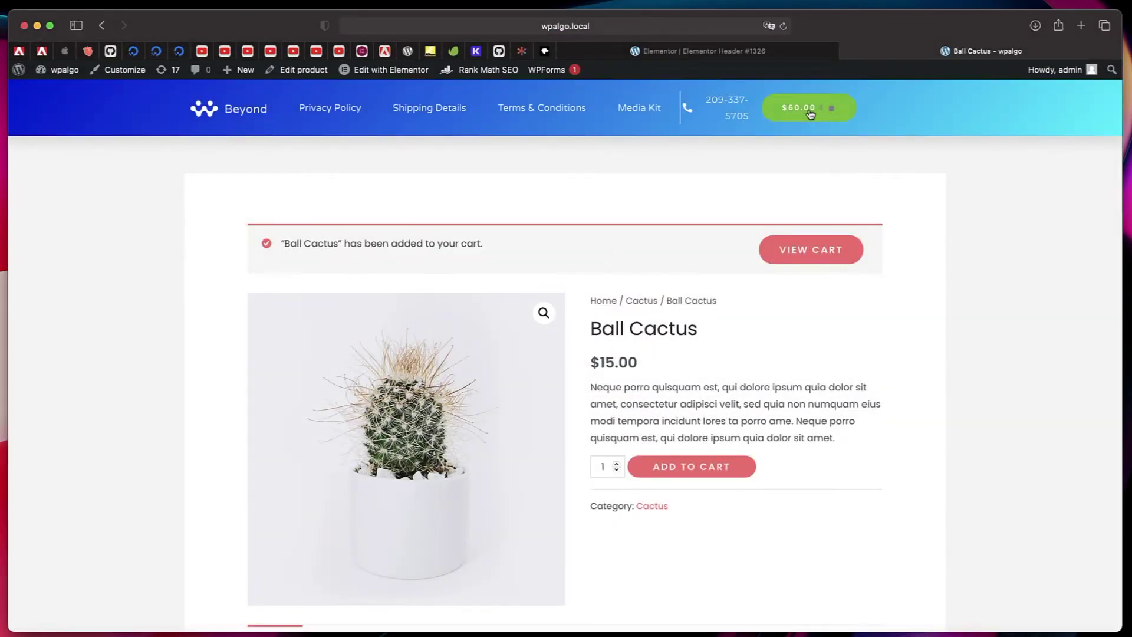
click(832, 109)
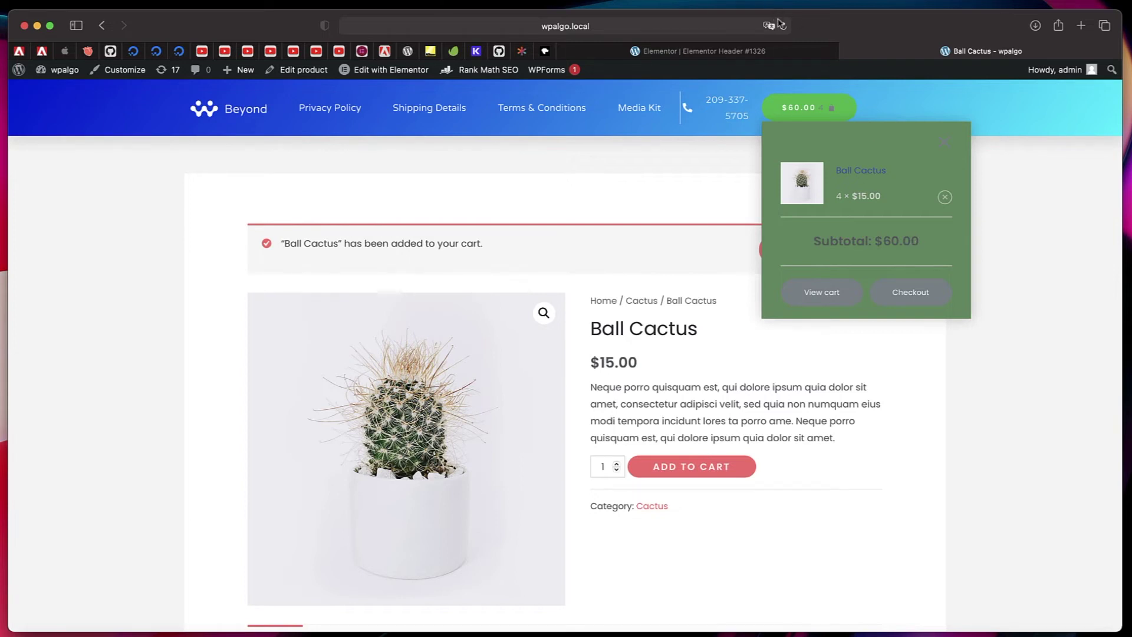
click(704, 50)
Step: Set the mini cart's Open Cart option to On Hover and update the header
click(73, 169)
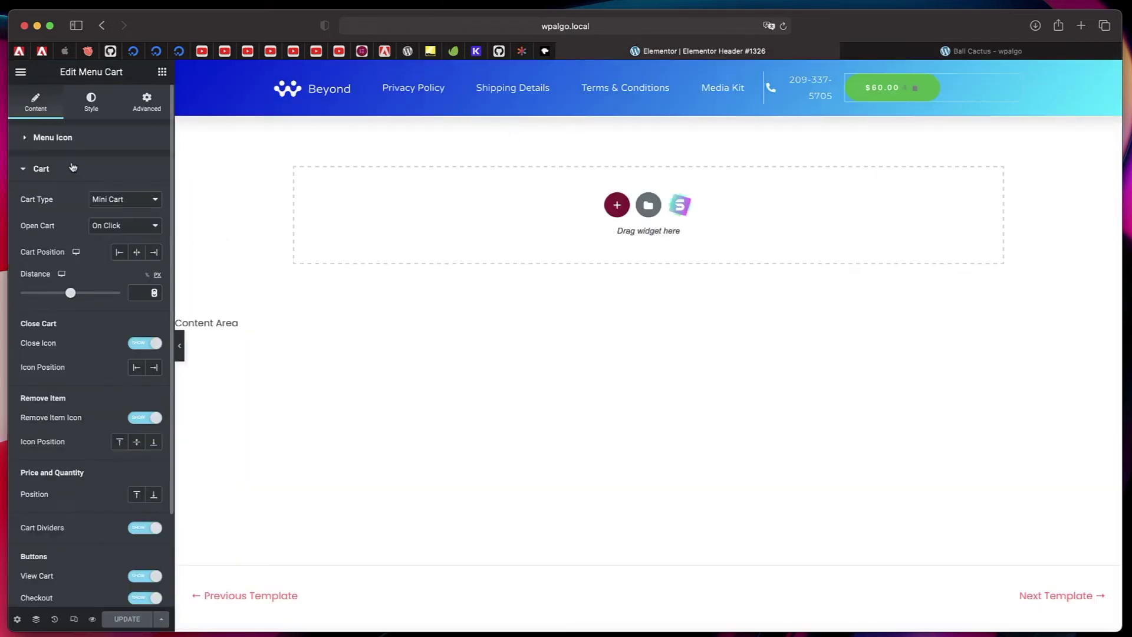
click(118, 226)
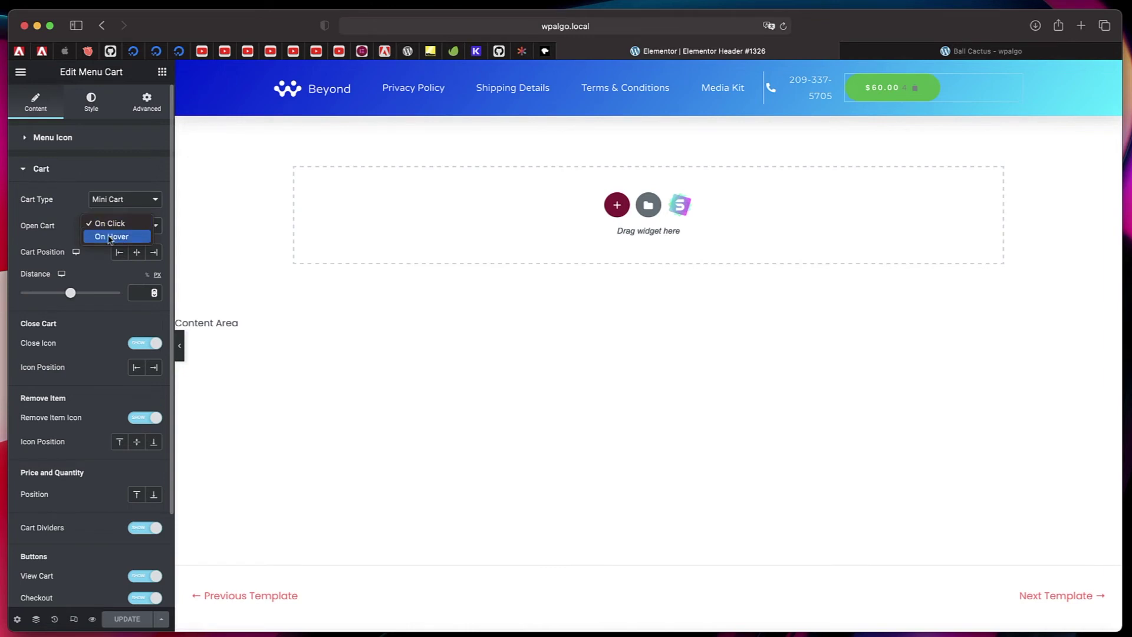
click(114, 237)
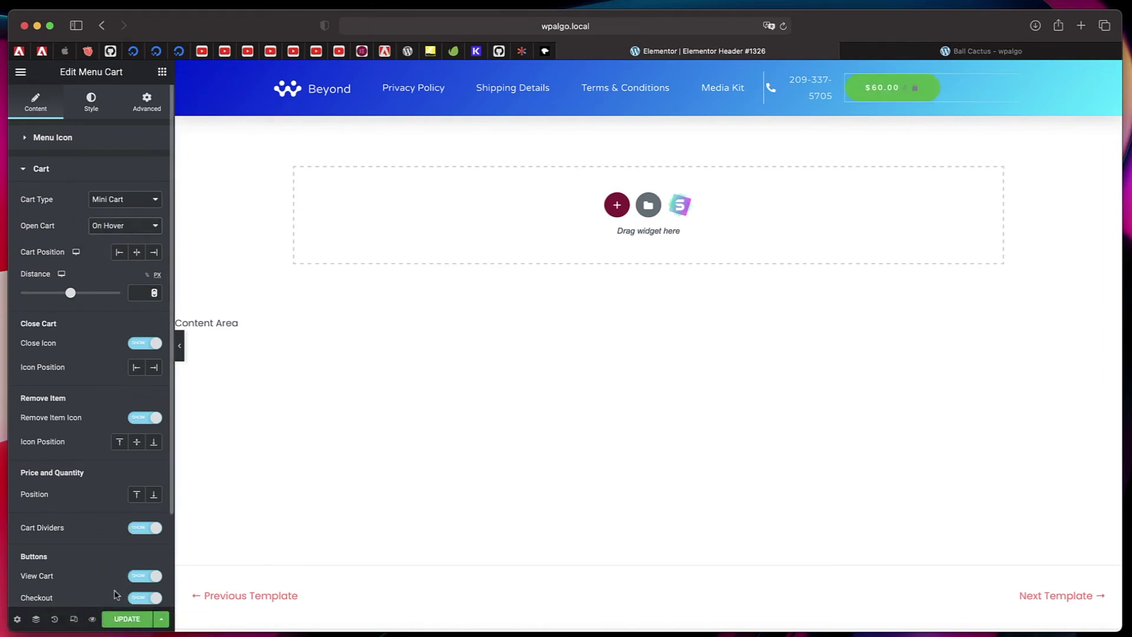
click(127, 618)
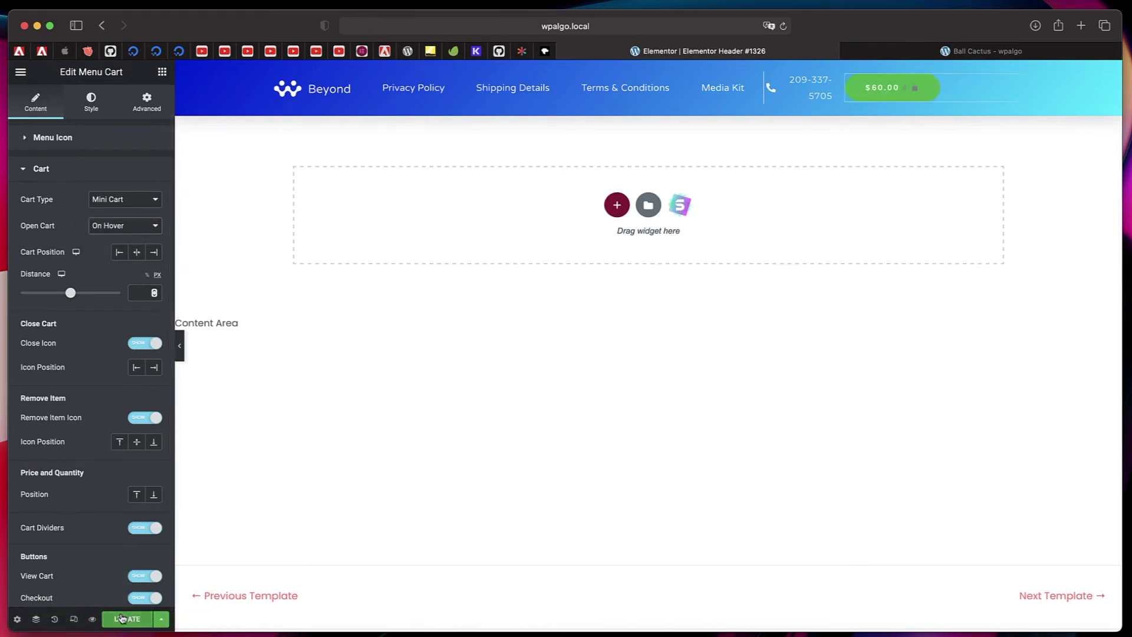
click(956, 51)
Step: Reload the product page, empty the hover mini cart, and re-add one Ball Cactus
click(784, 29)
mouse_move(805, 107)
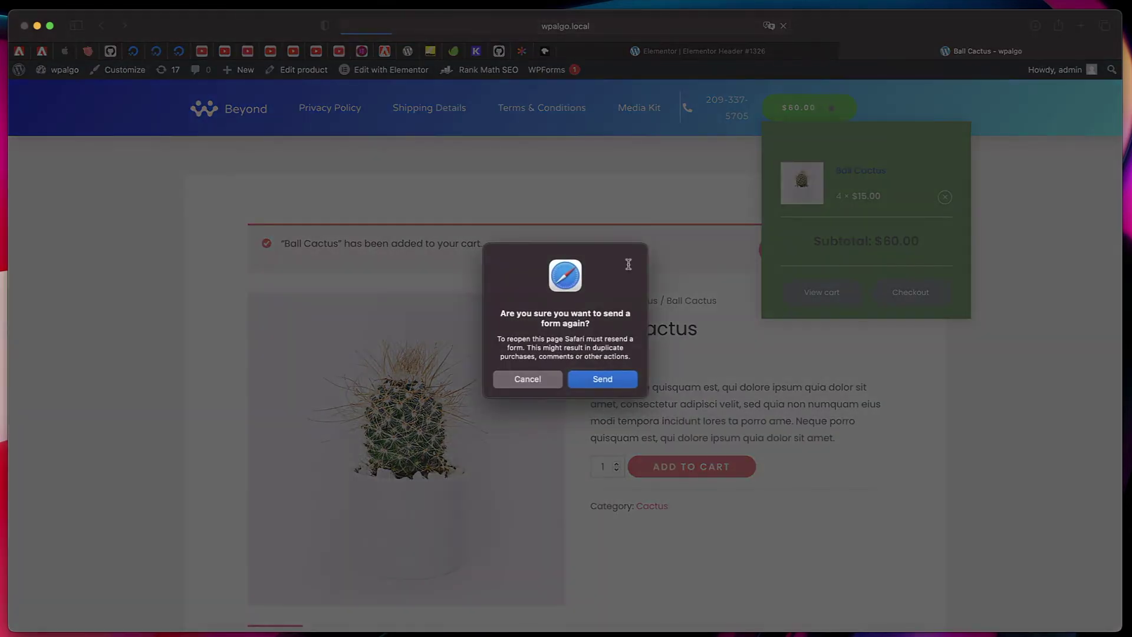
click(603, 380)
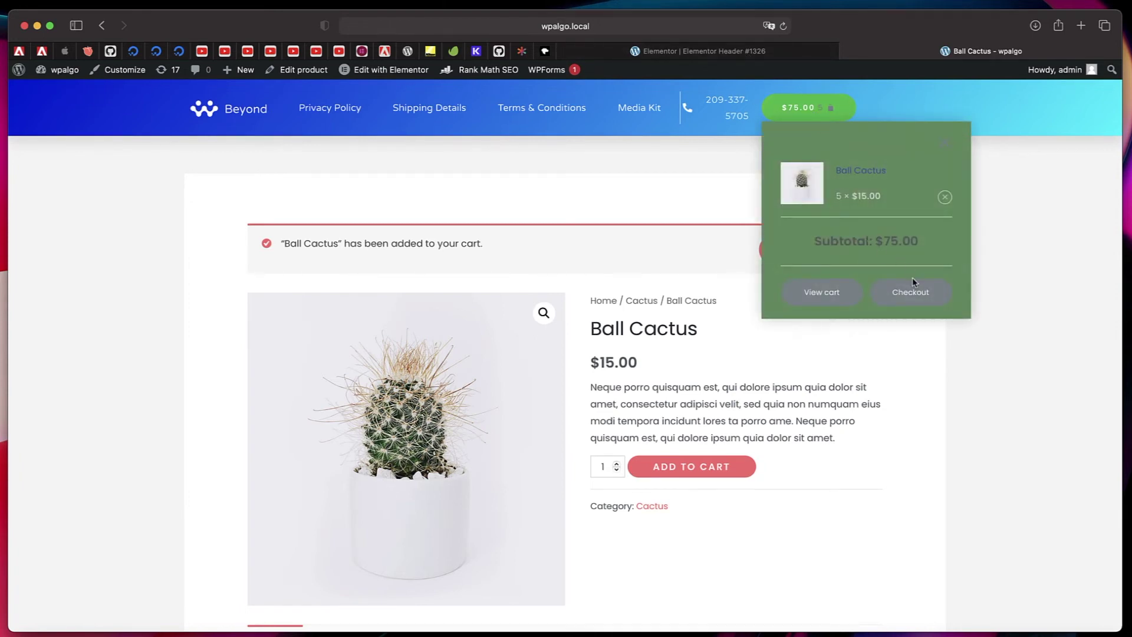
click(945, 203)
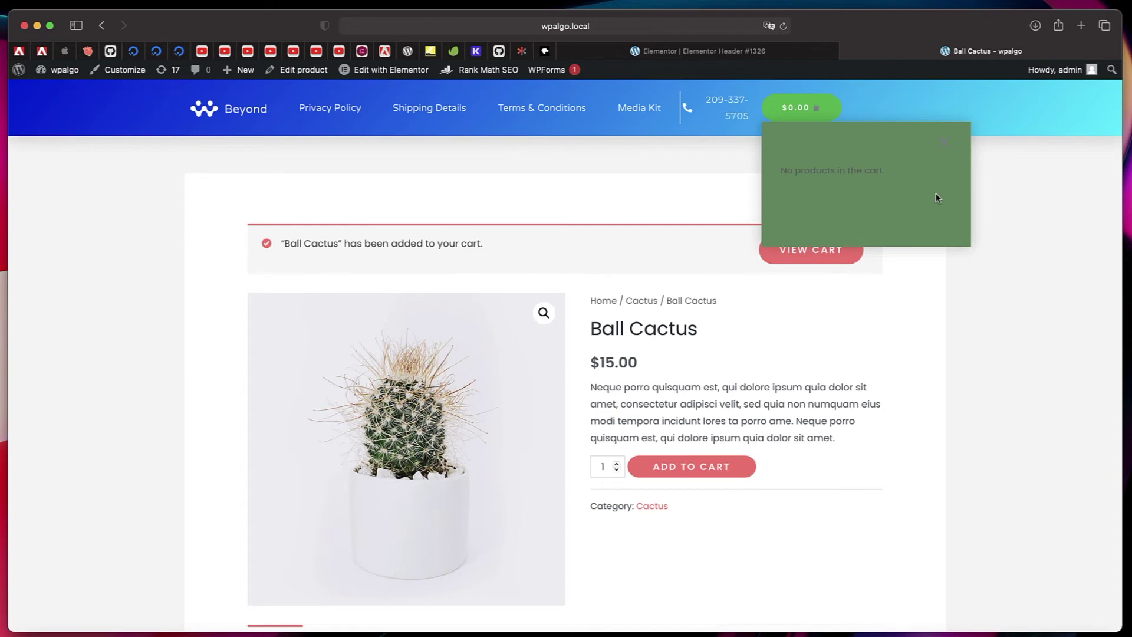
click(679, 467)
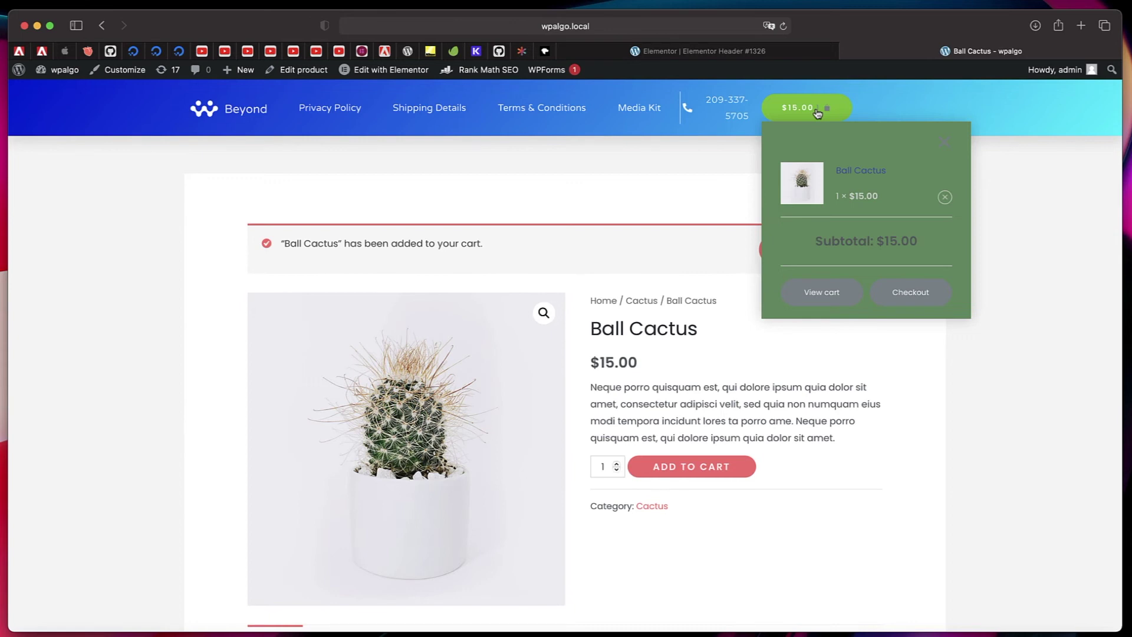
Step: Confirm Automatically Open Cart and Automatically Update Cart are enabled under Additional Options
key(ctrl+shift+Tab)
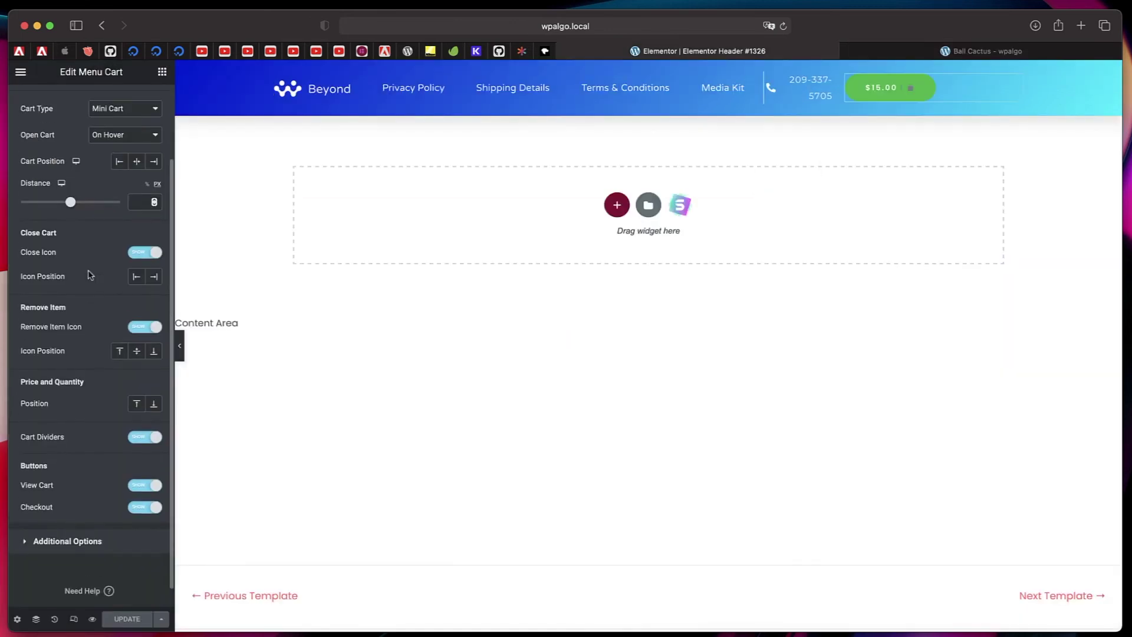
scroll(127, 180, up, 1)
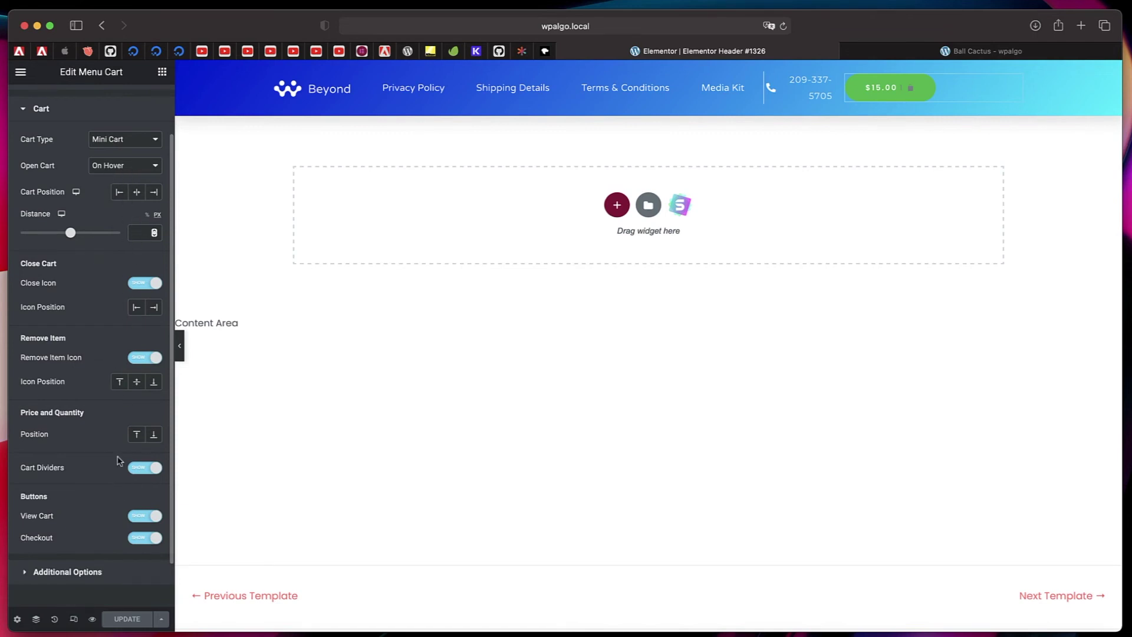
click(68, 572)
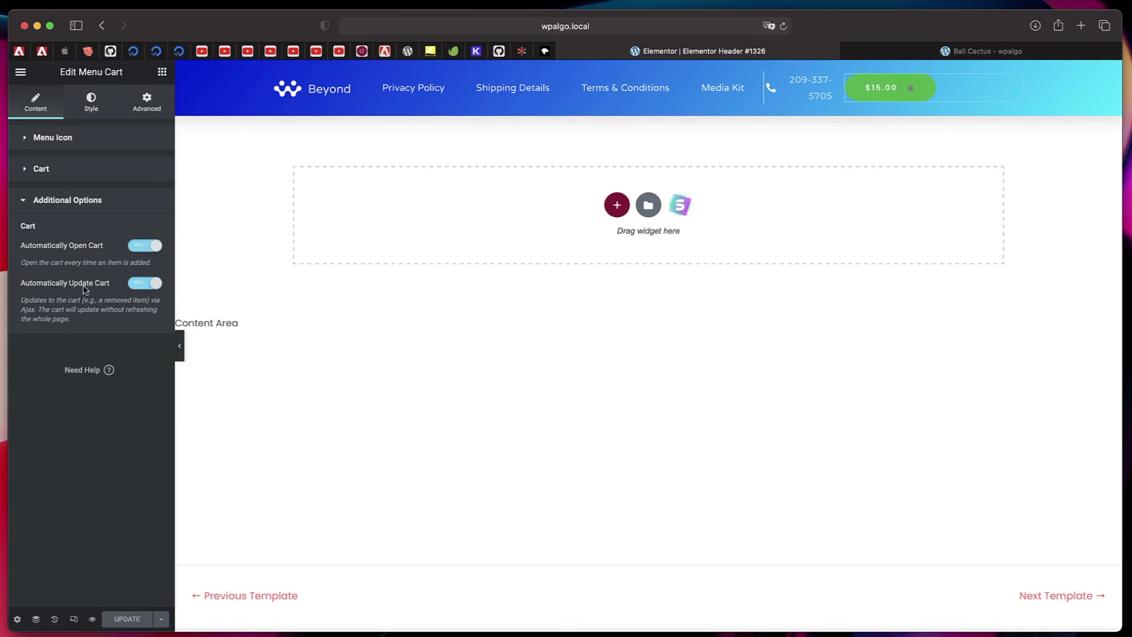
triple_click(92, 305)
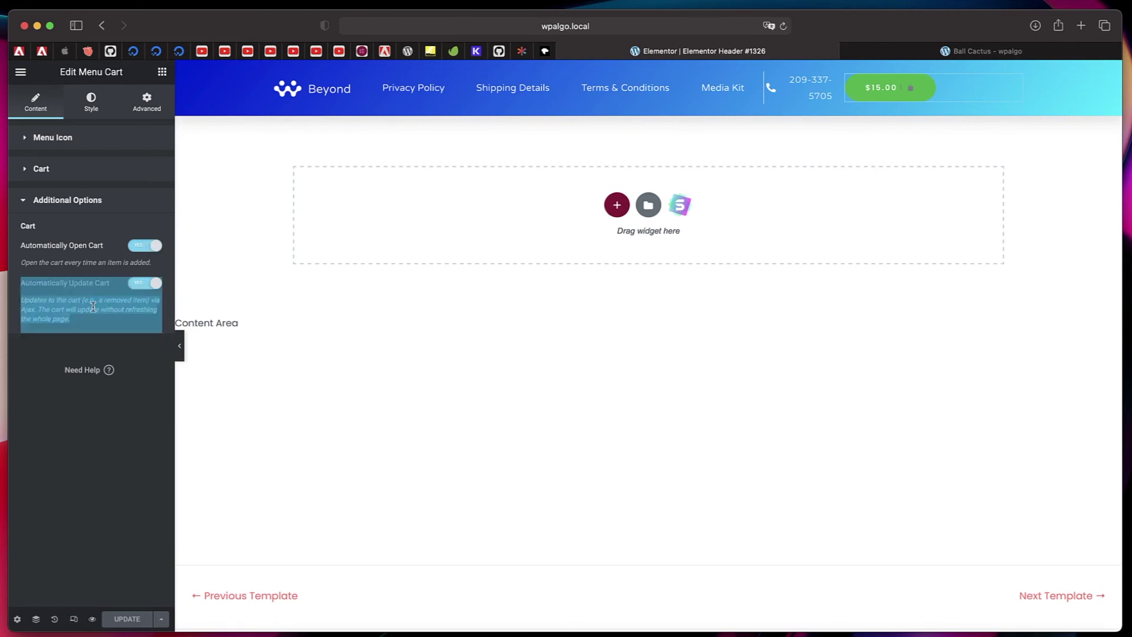
click(93, 306)
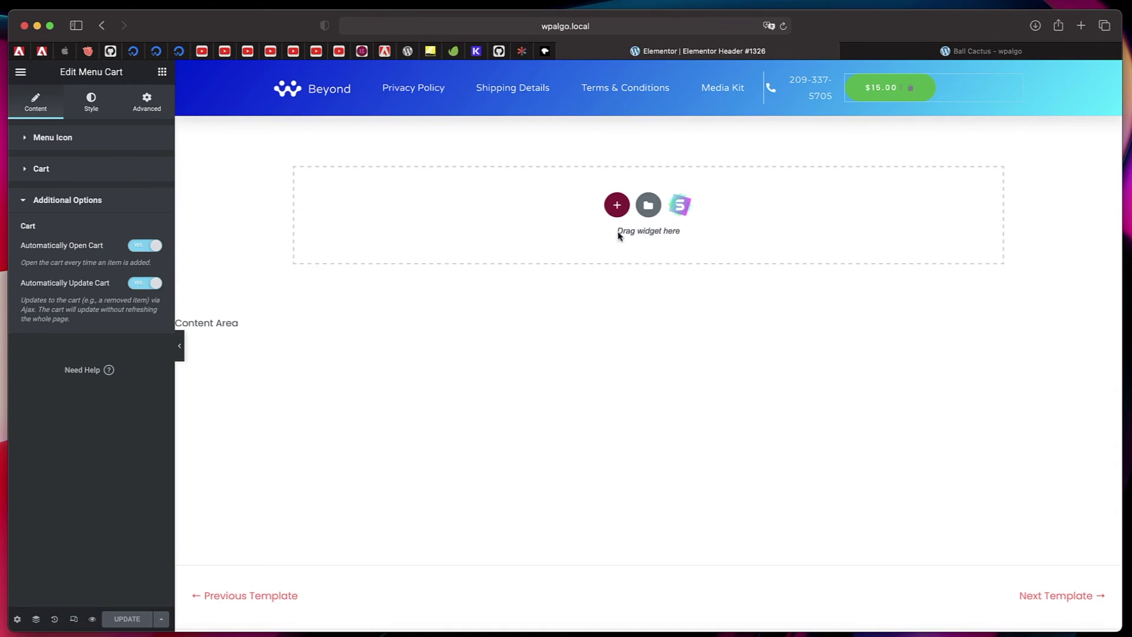
click(979, 51)
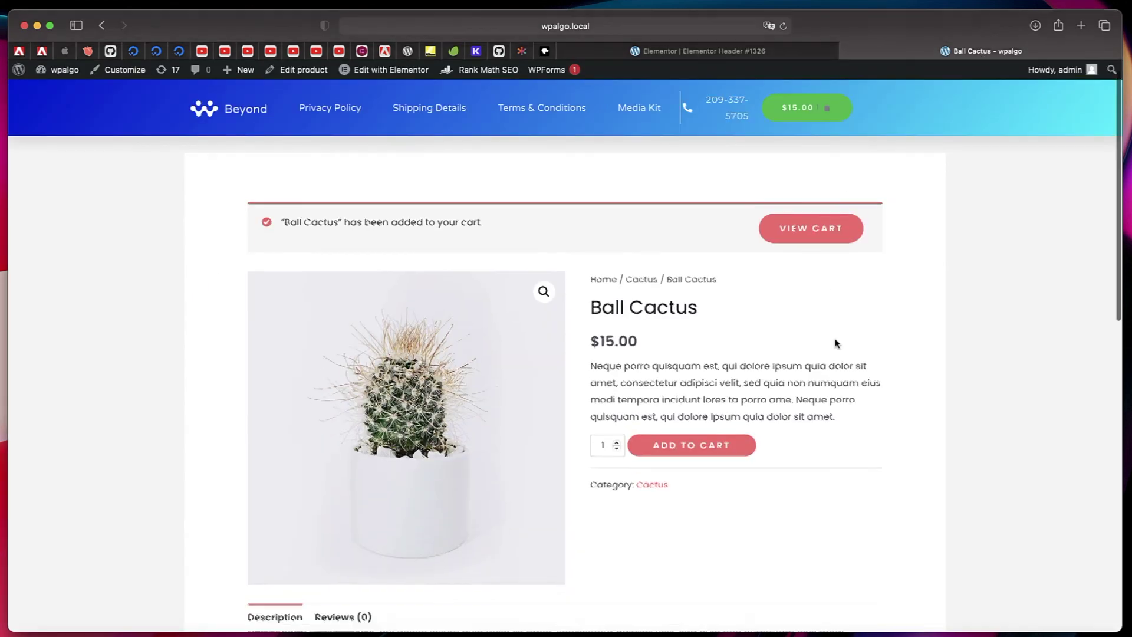
scroll(835, 340, up, 2)
Step: Remove Ball Cactus from the header mini cart, leaving 'No products in the cart'
click(807, 107)
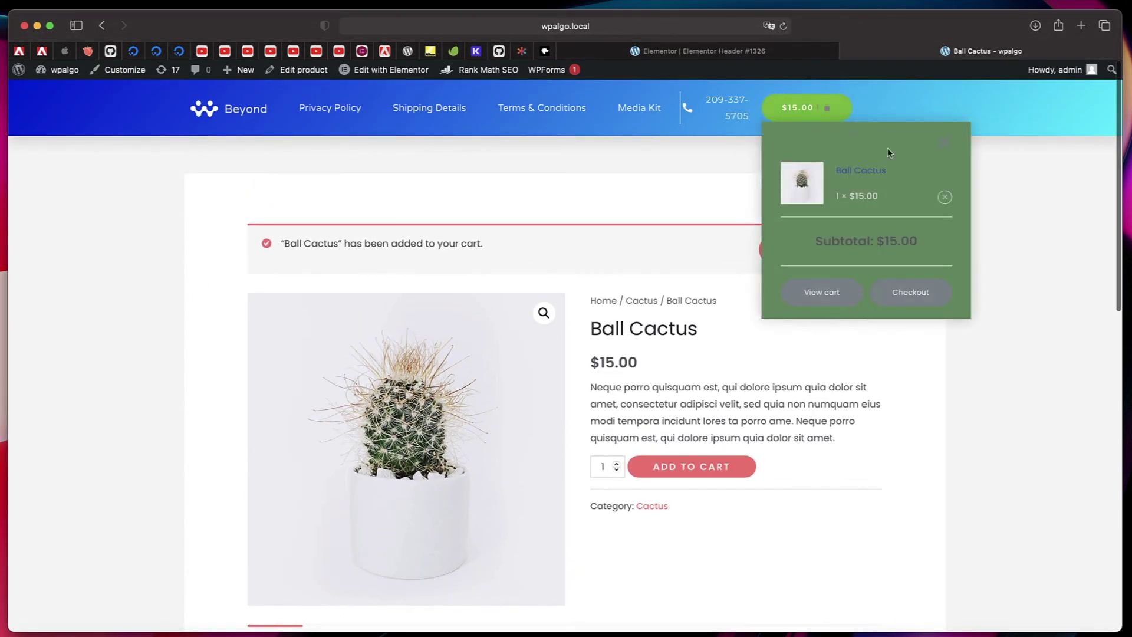
click(945, 198)
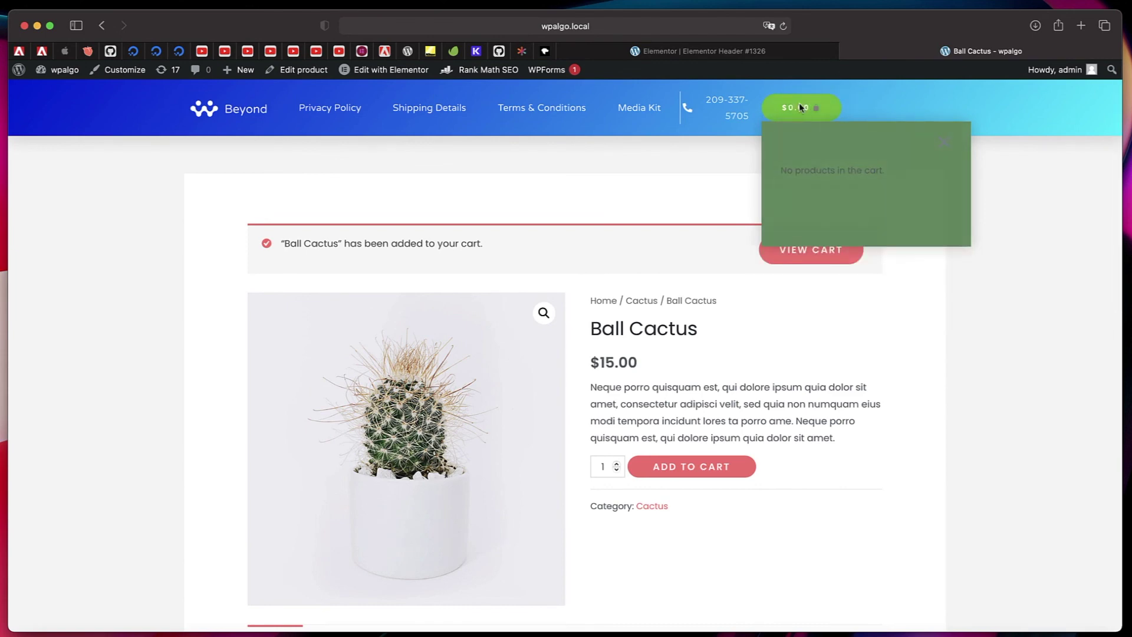